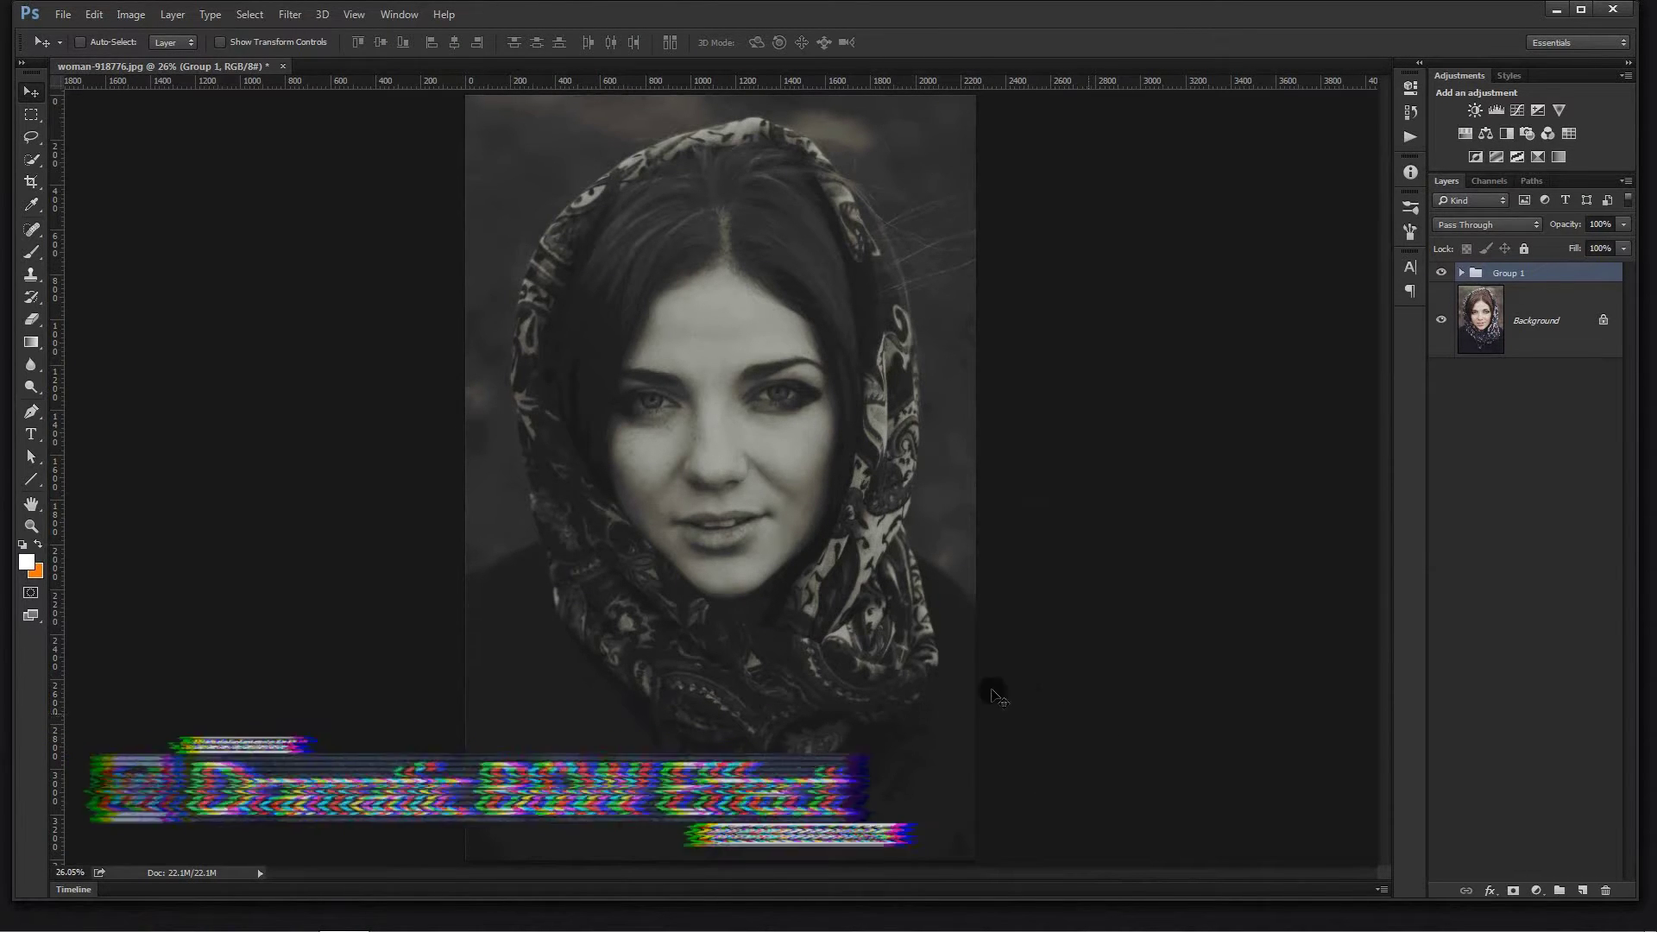
Compare with the colour original, then add a default Black & White adjustment layer above the Background.
left_click(1443, 274)
left_click(1443, 274)
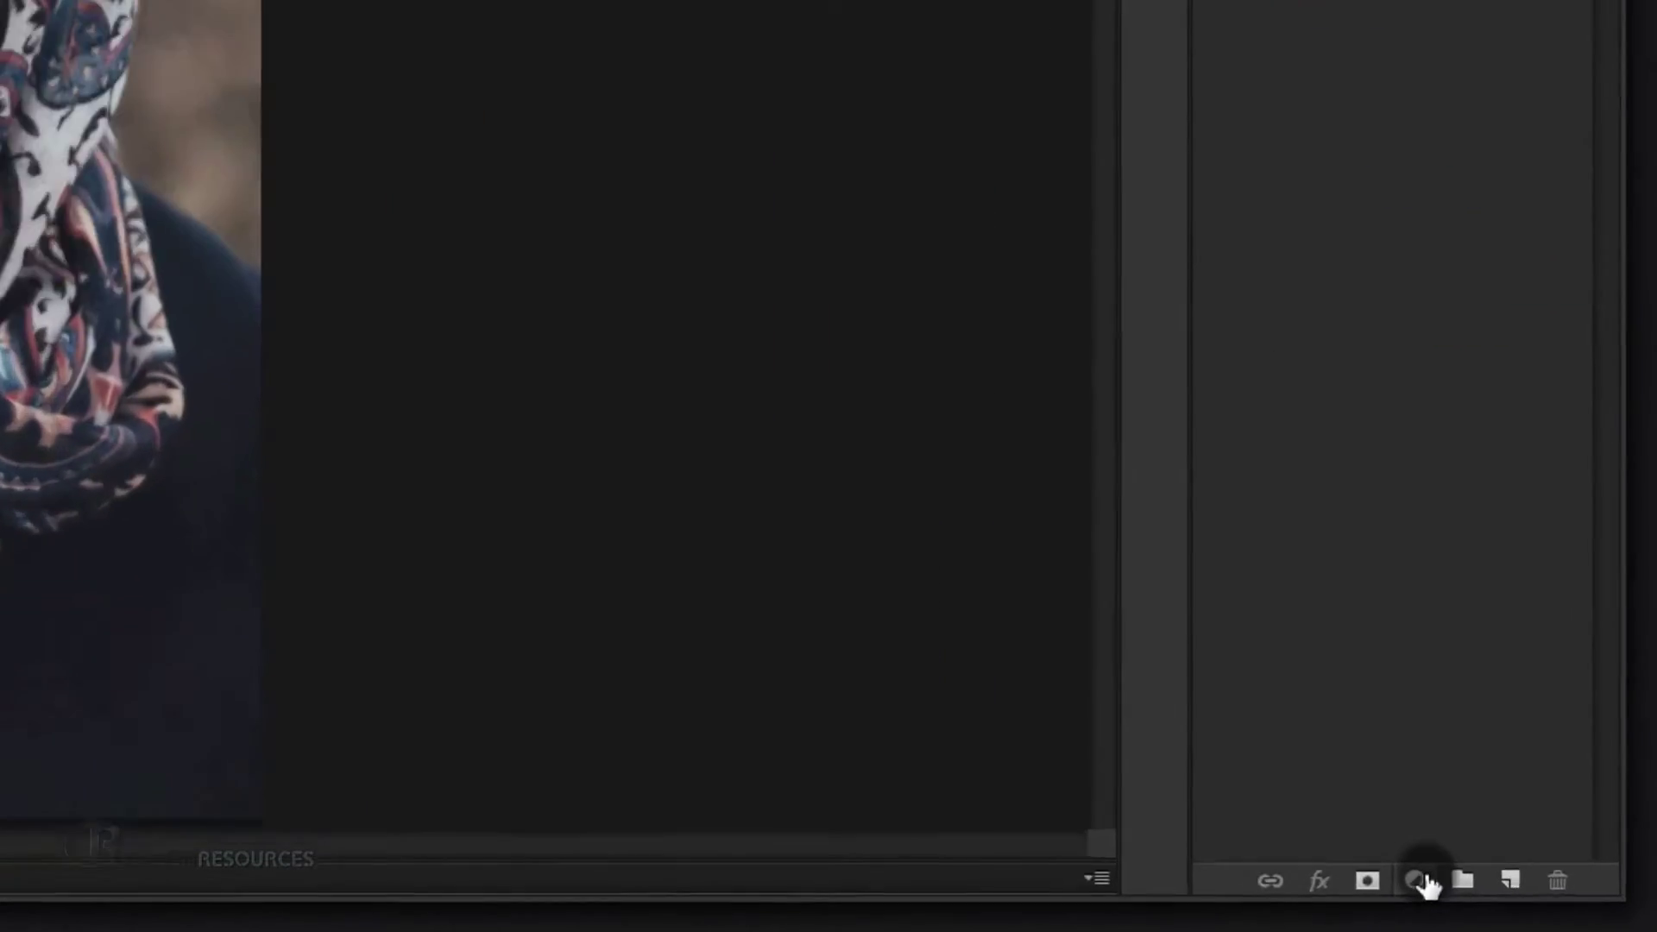
left_click(1553, 906)
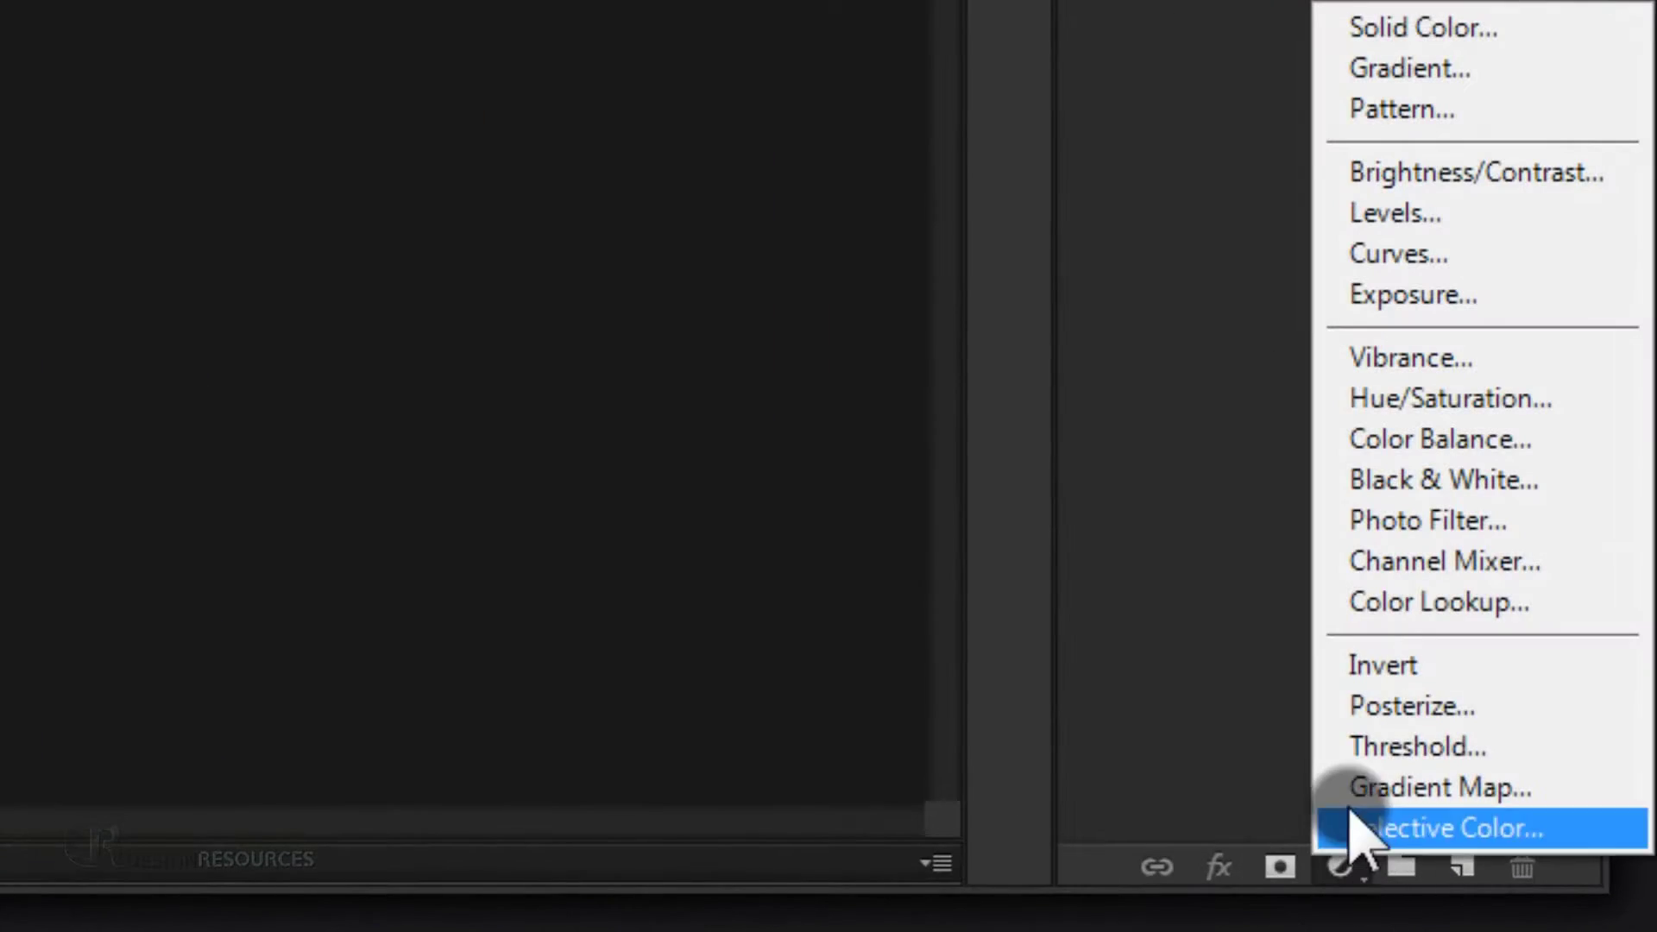
left_click(1415, 480)
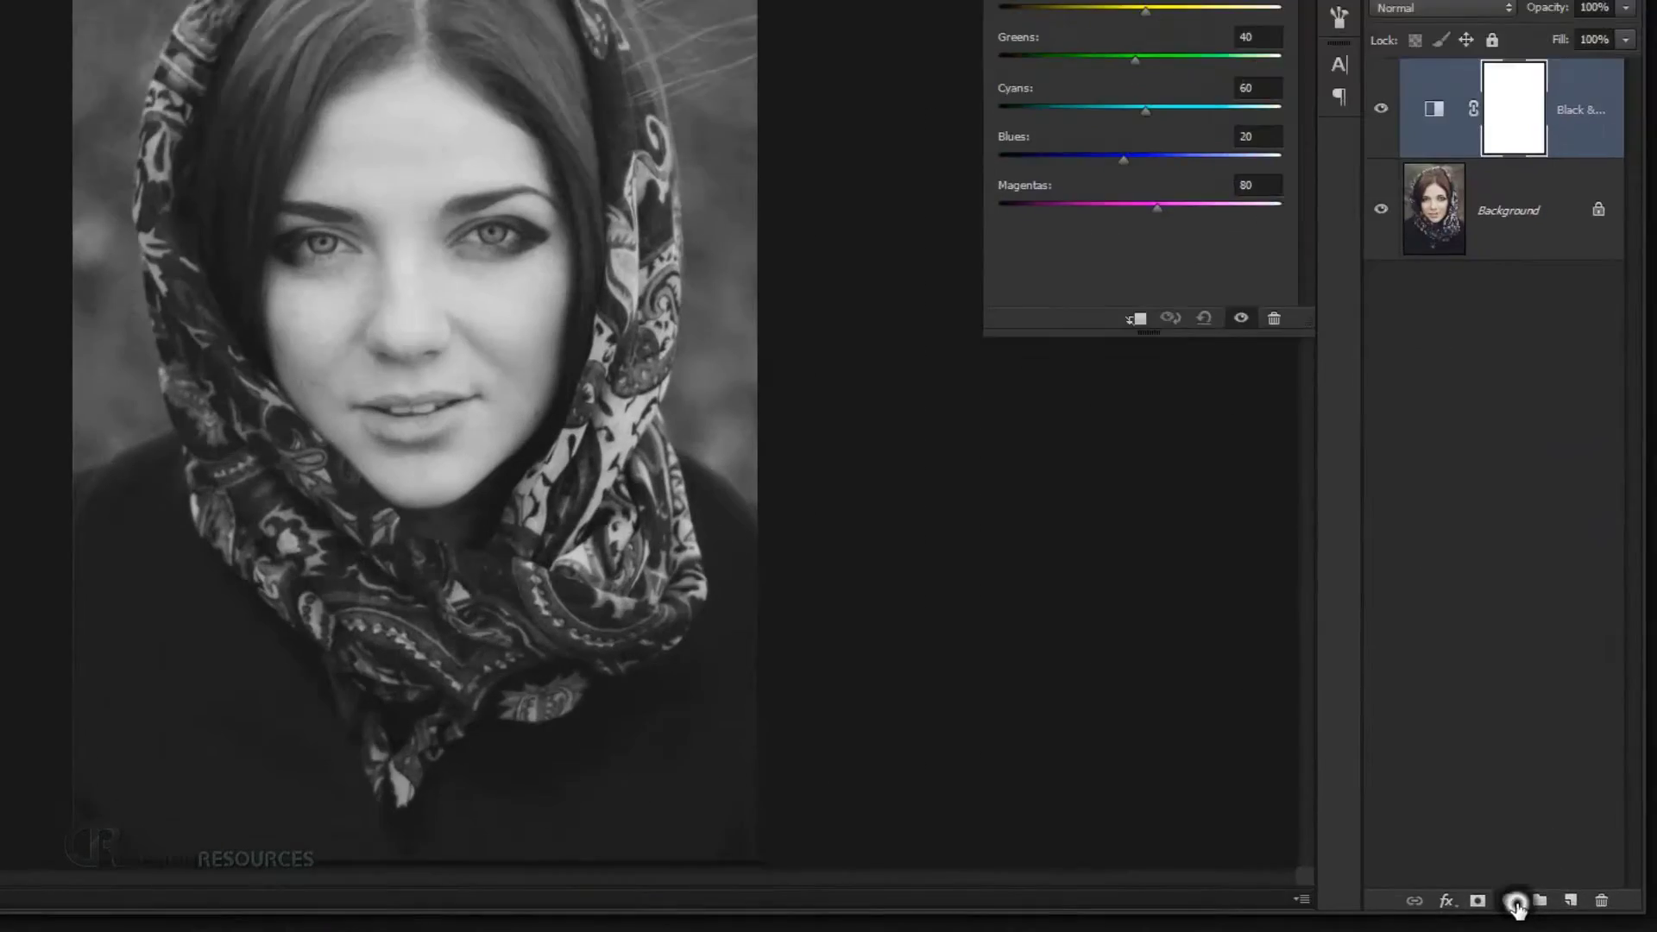
Add a Curves layer that raises input 72 to output 118 to brighten the portrait.
left_click(1553, 909)
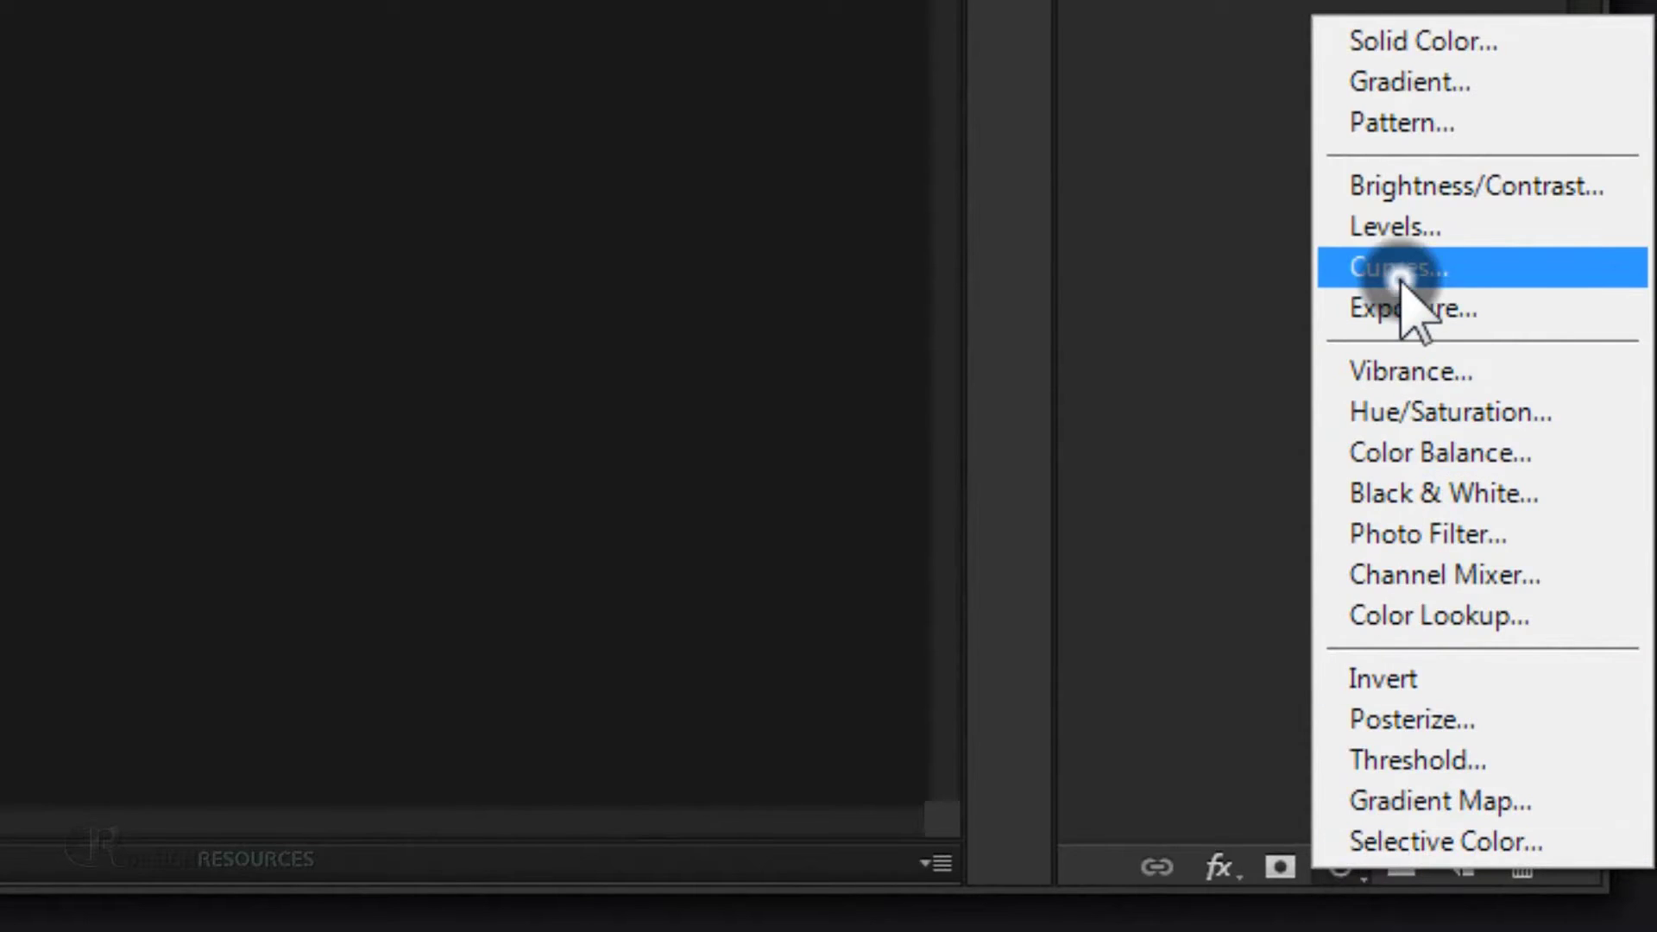
left_click(1357, 267)
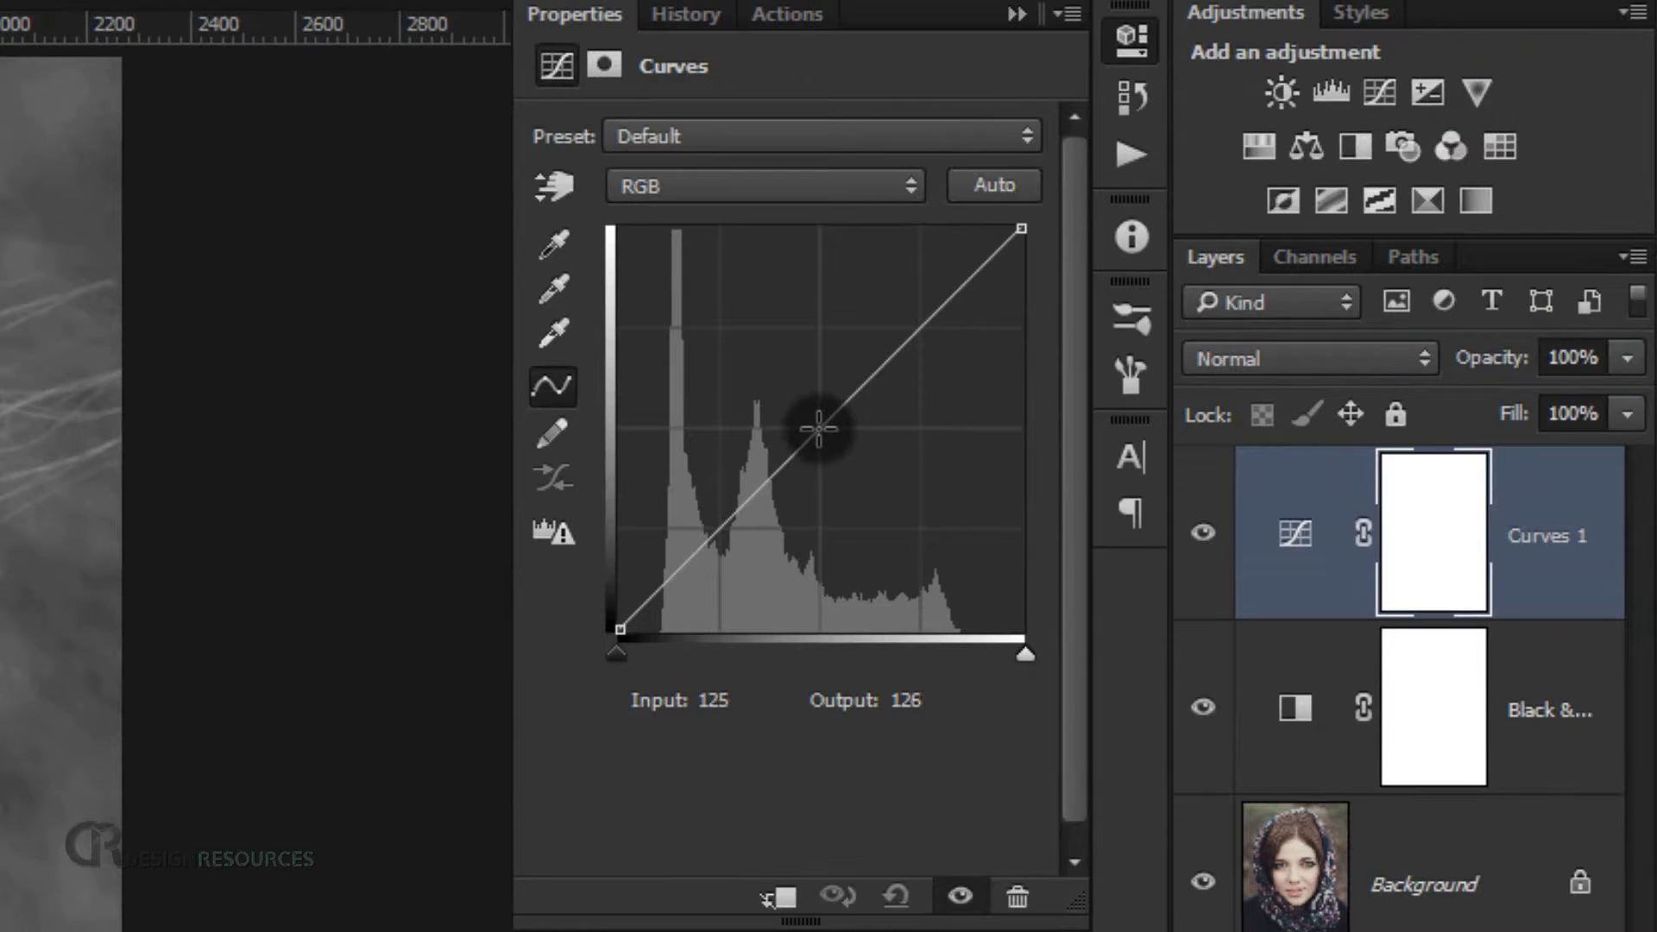
left_click(818, 429)
left_click_drag(818, 429, 733, 441)
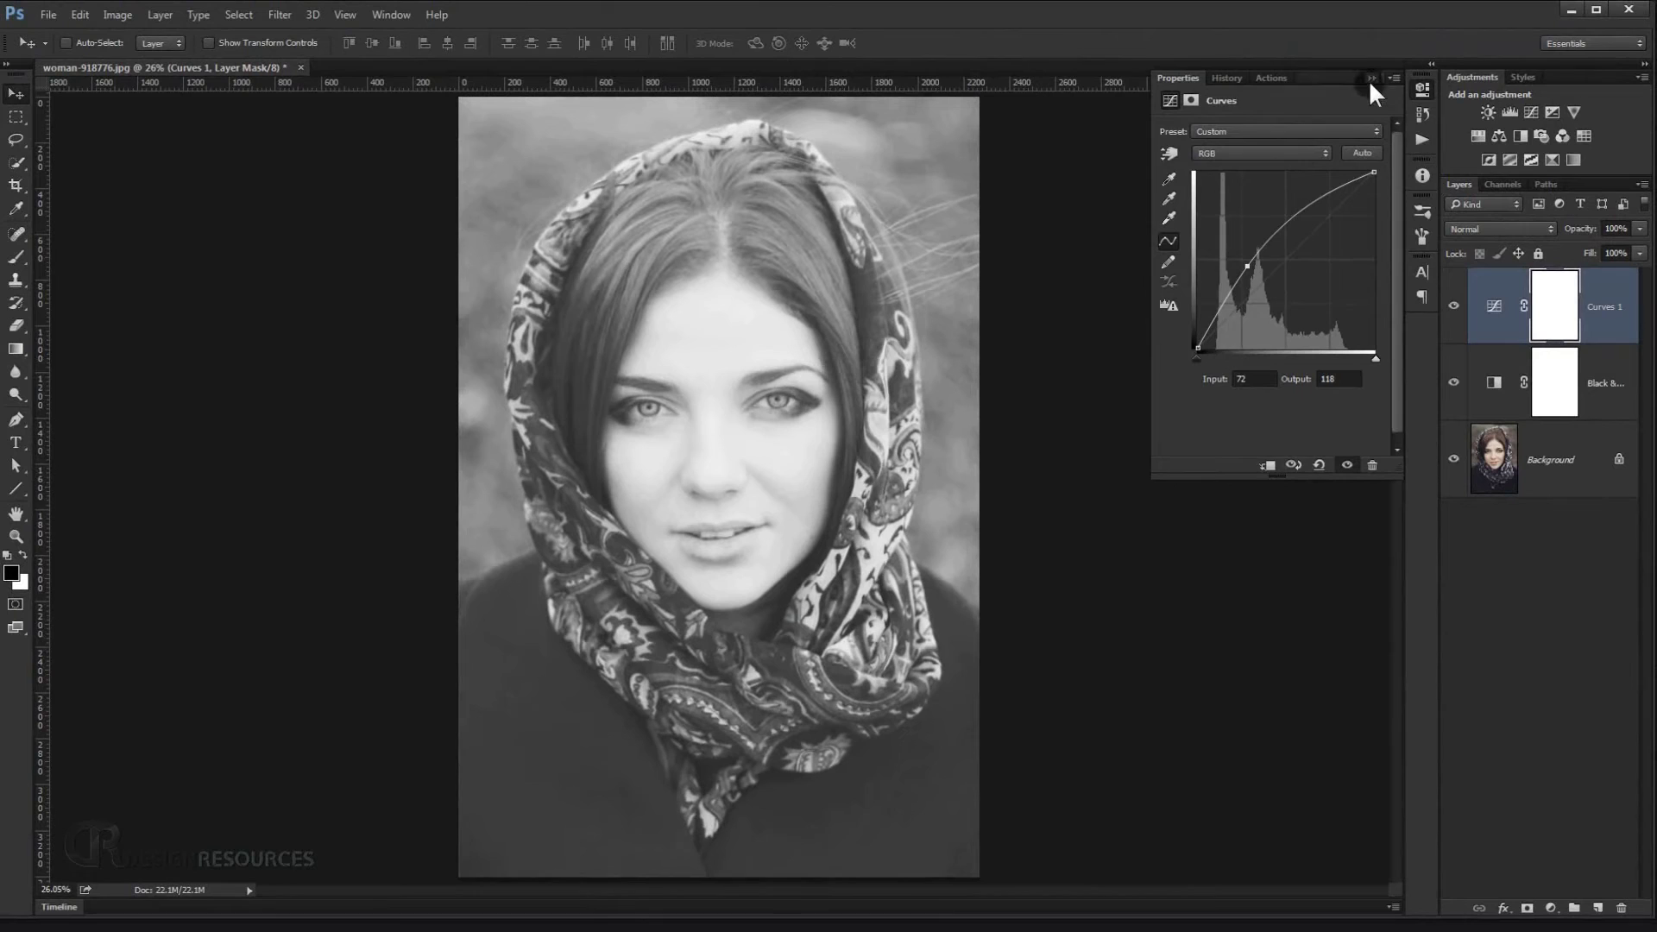
Add a Levels layer with the midtone input set to 0.89 to darken midtones.
left_click(1369, 80)
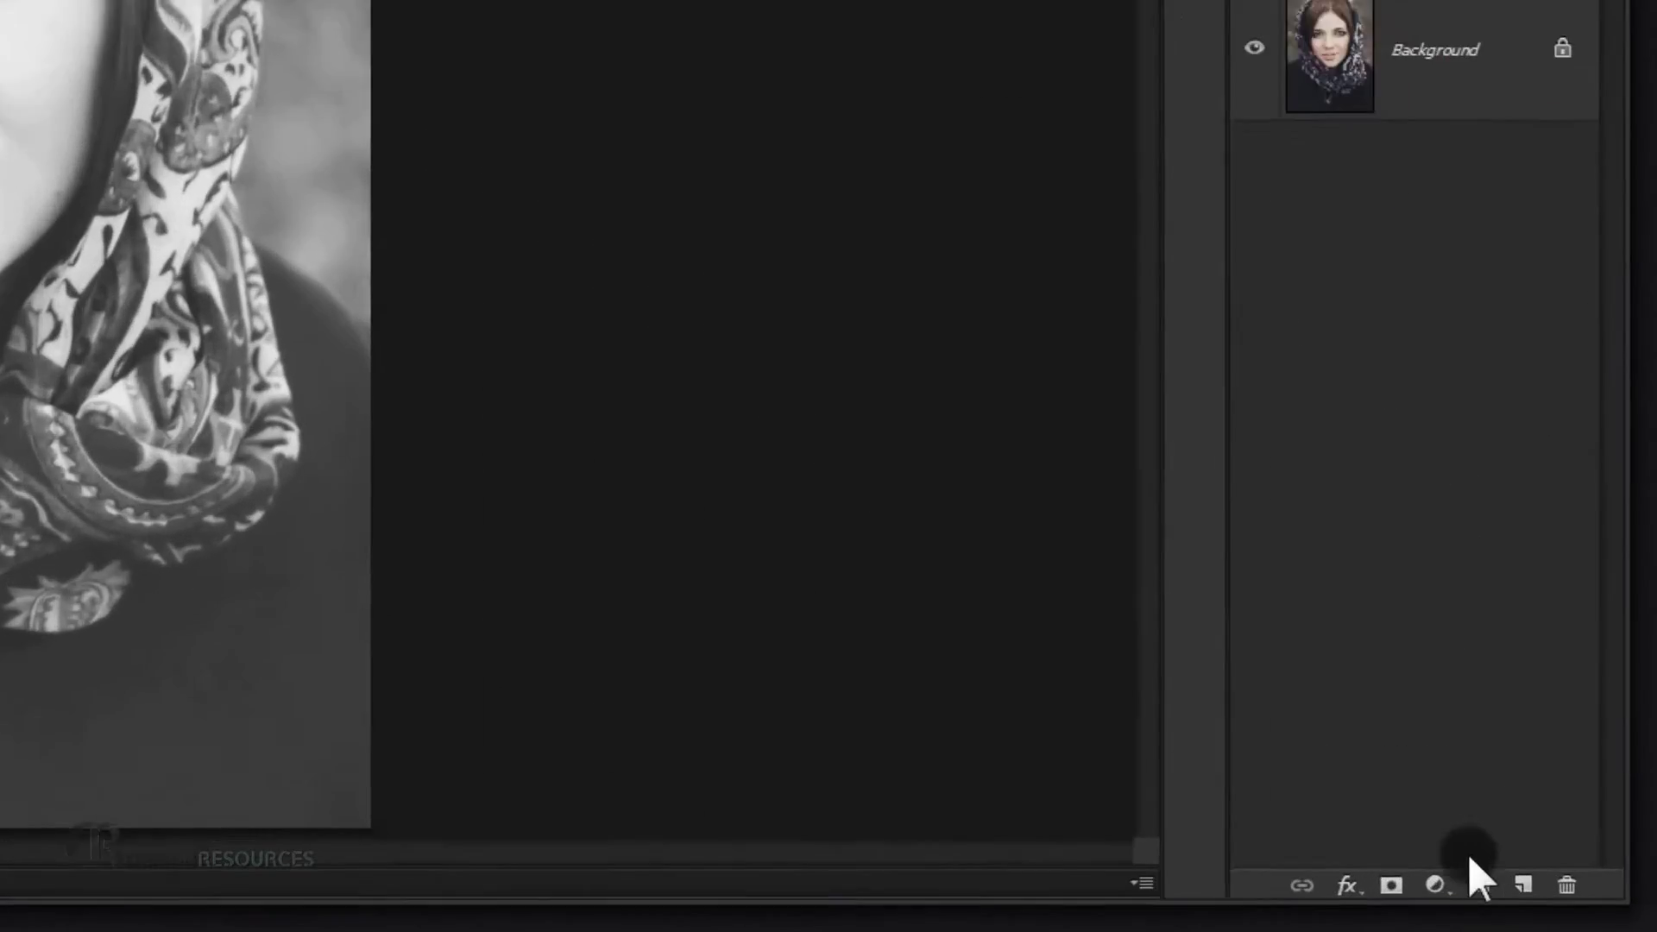
left_click(1440, 882)
left_click(1447, 407)
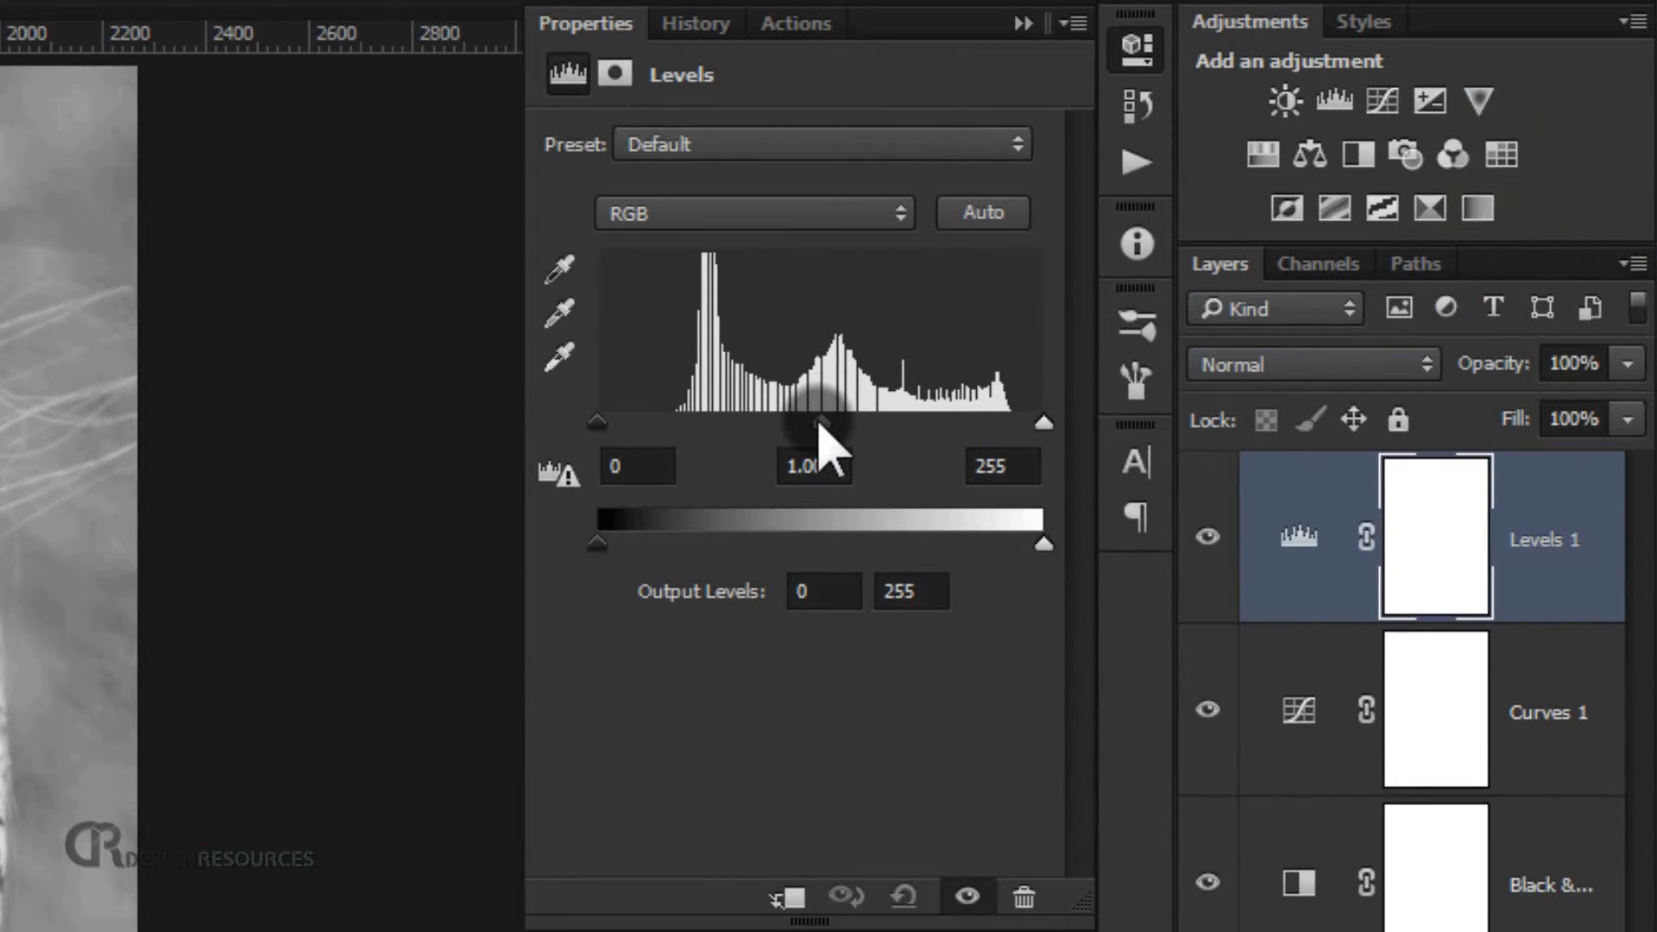
left_click_drag(822, 423, 837, 423)
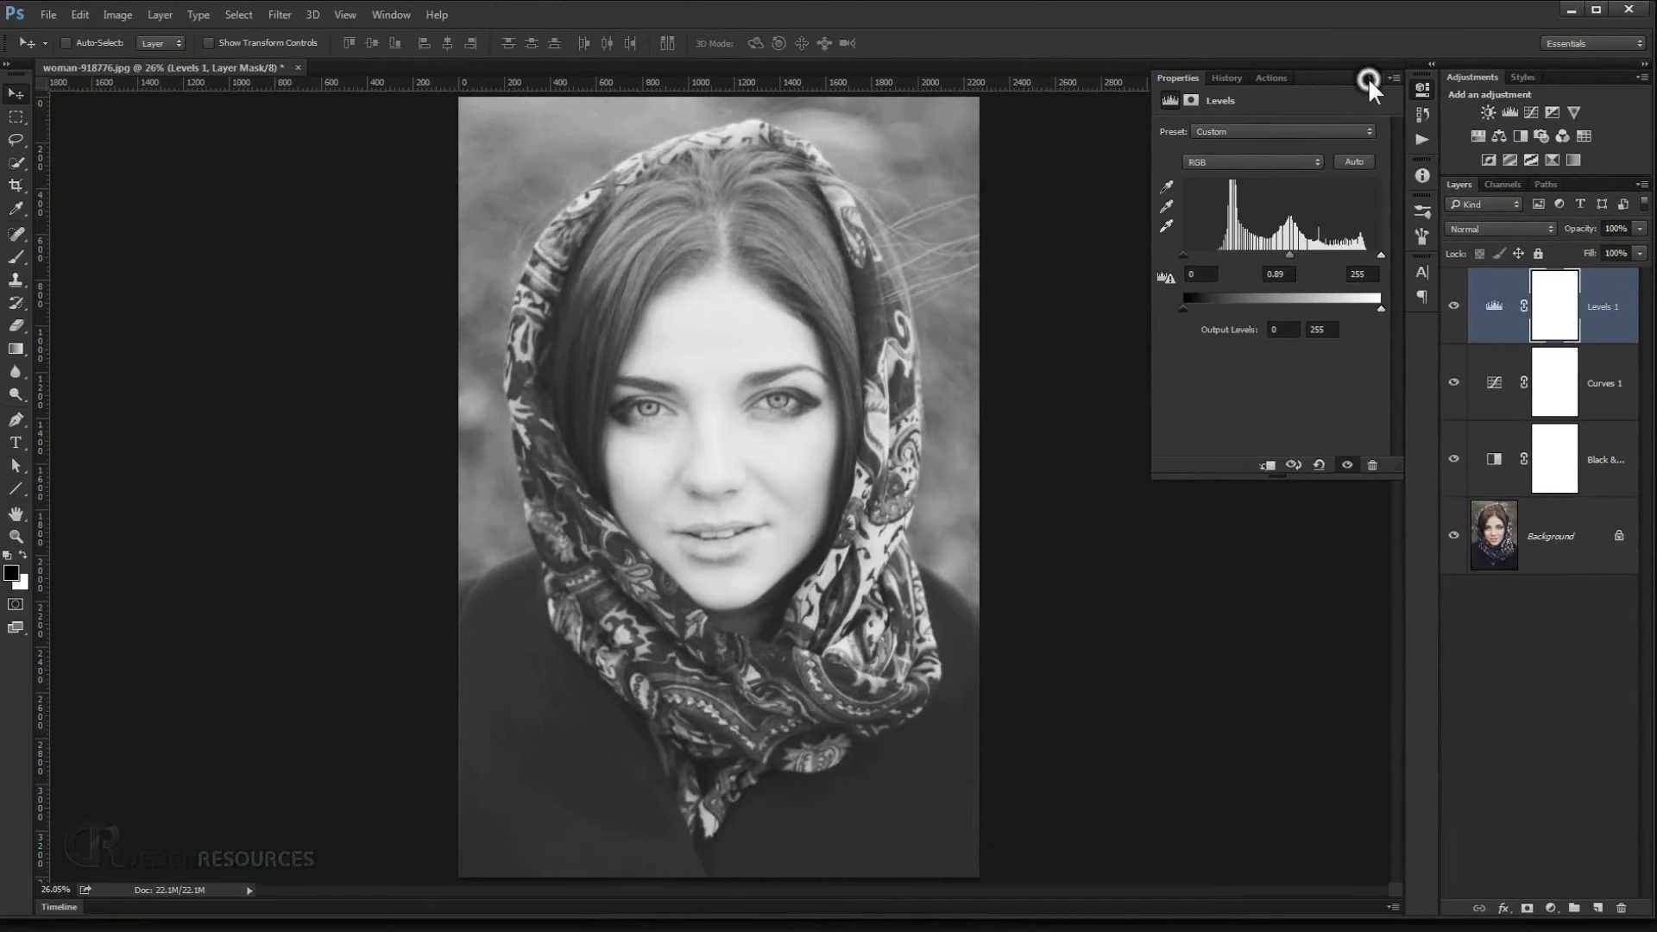
left_click(1369, 81)
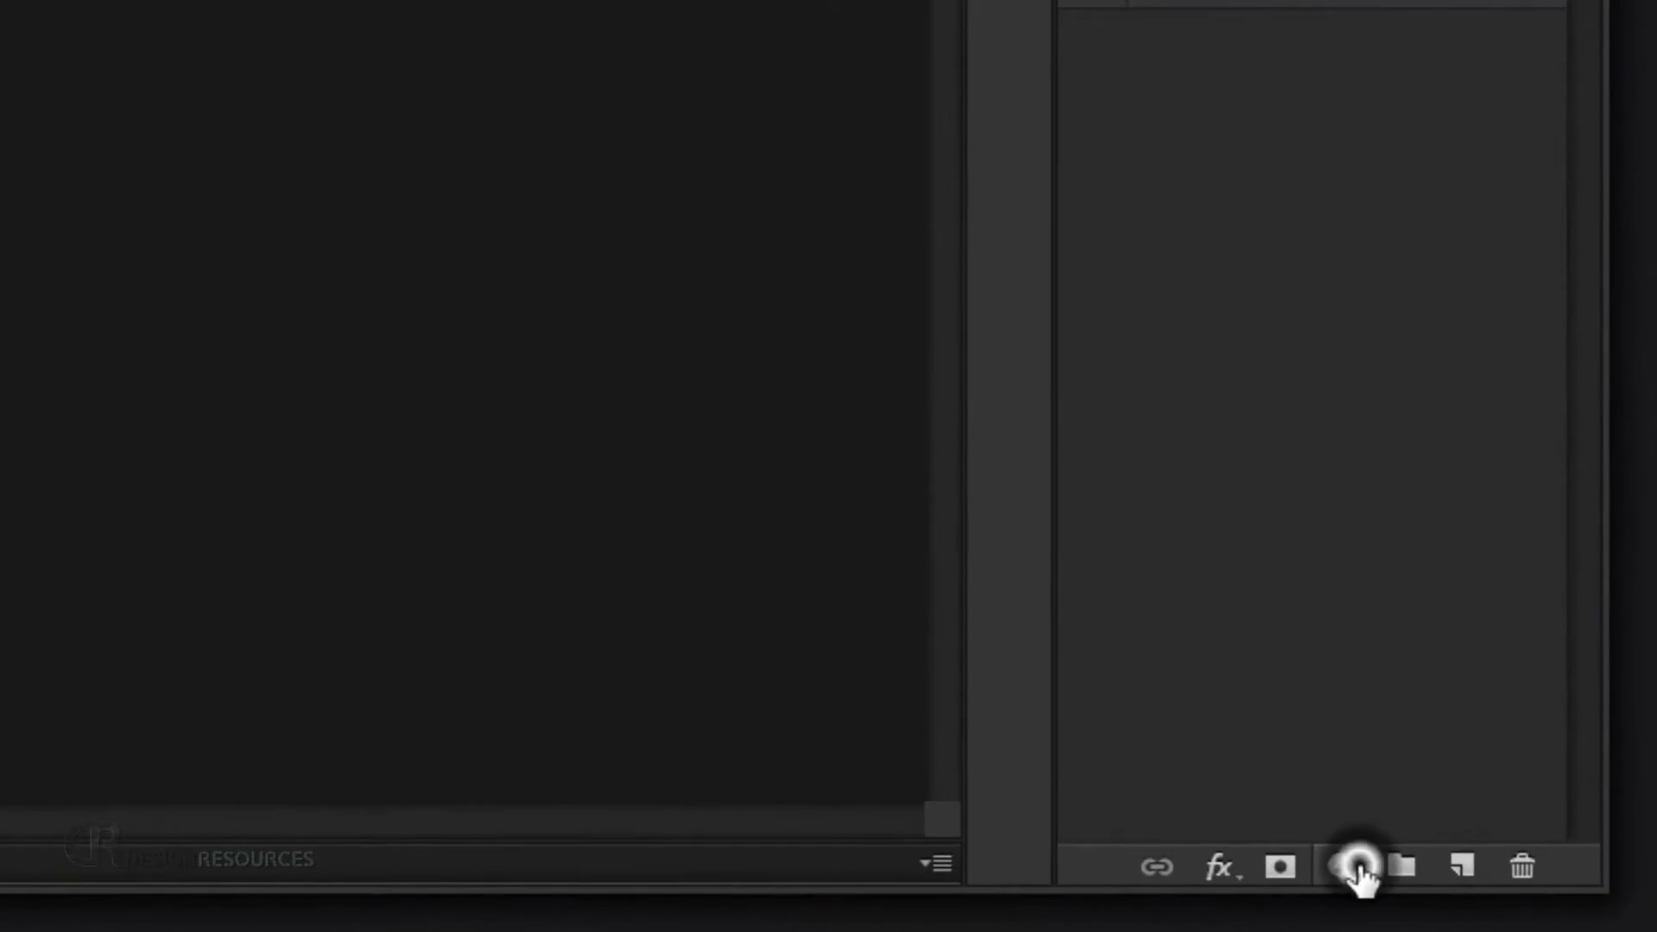
Add a Solid Color fill layer with the brown hex colour 605438.
left_click(1551, 908)
left_click(1407, 47)
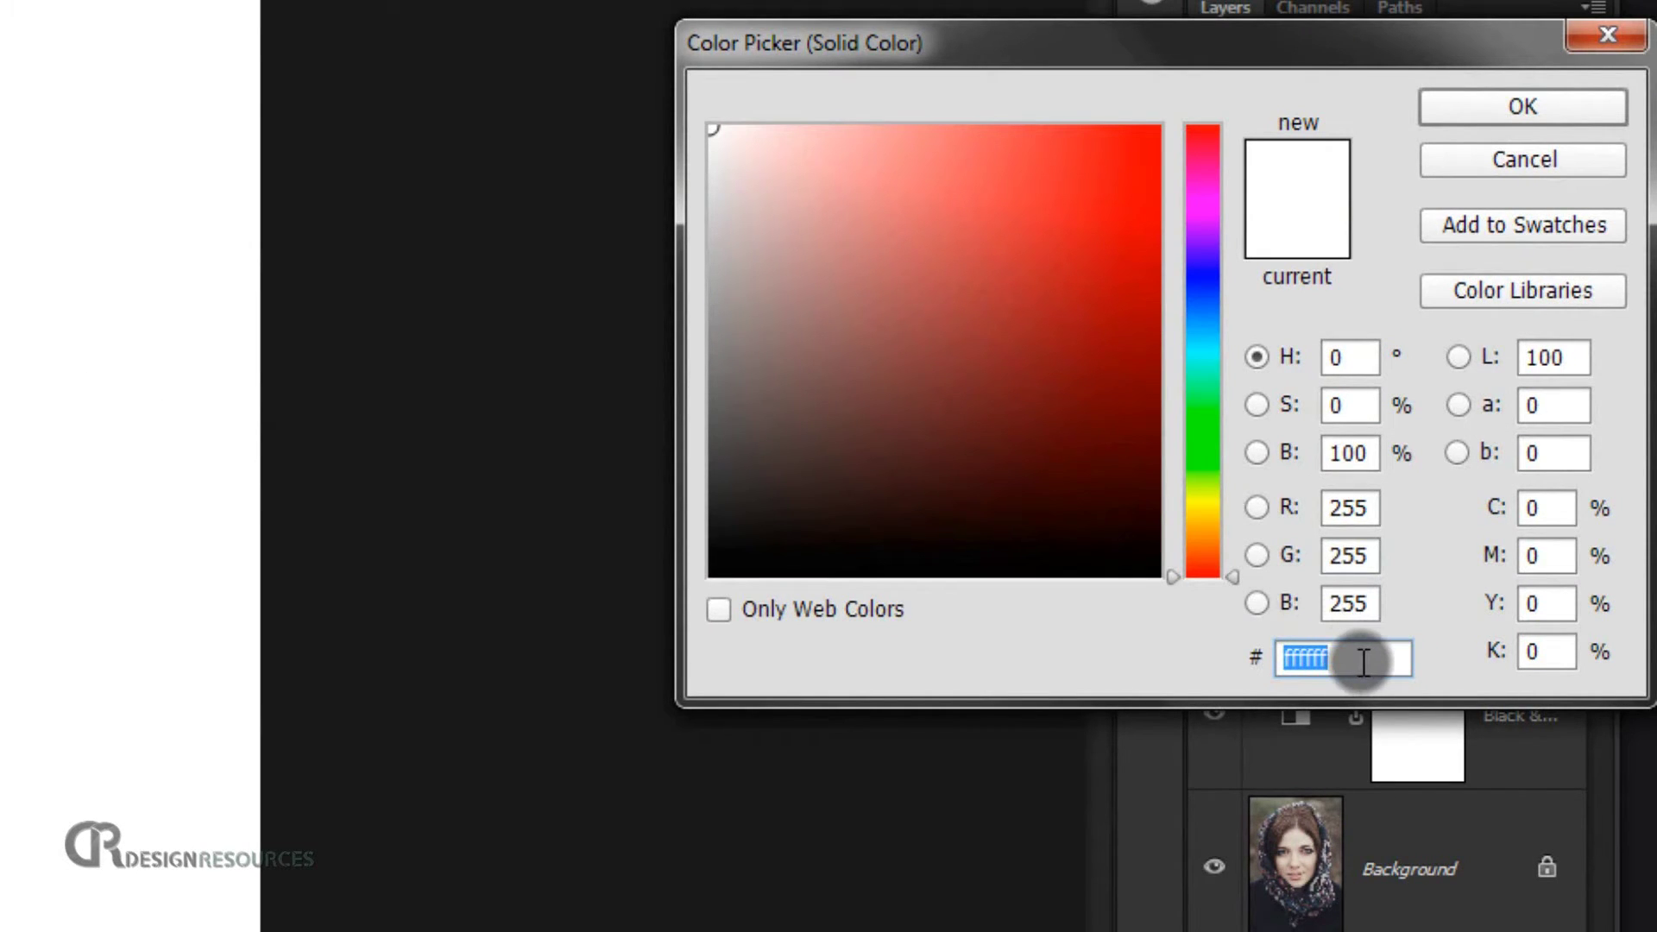
key("BackSpace")
type("60")
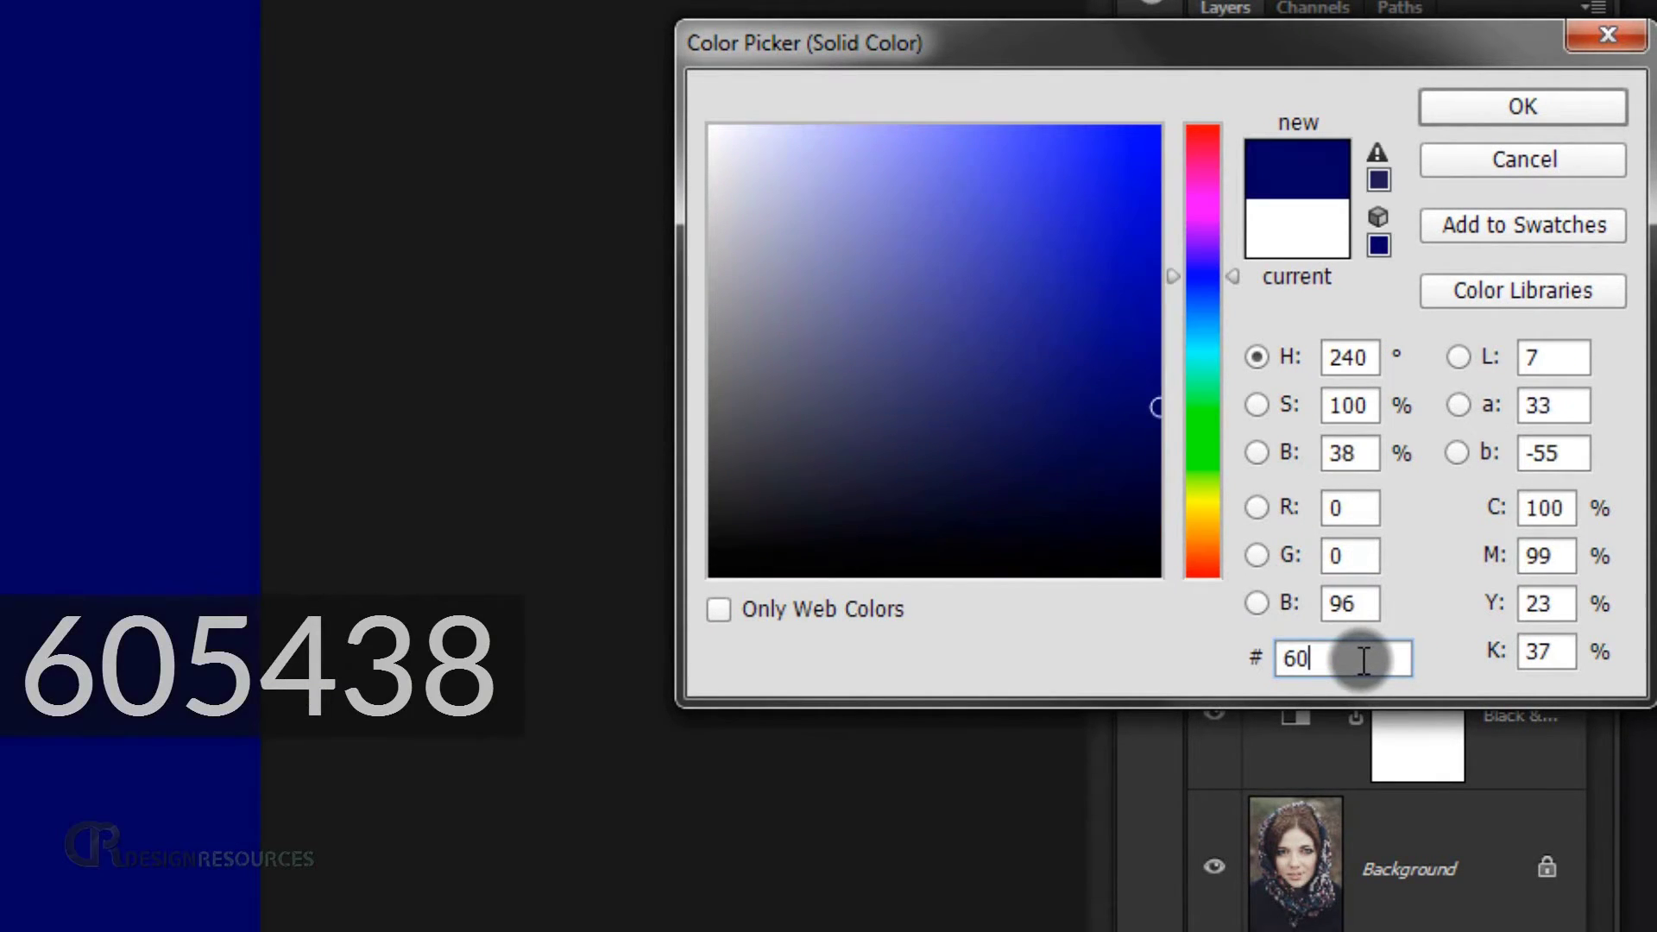
type("5438")
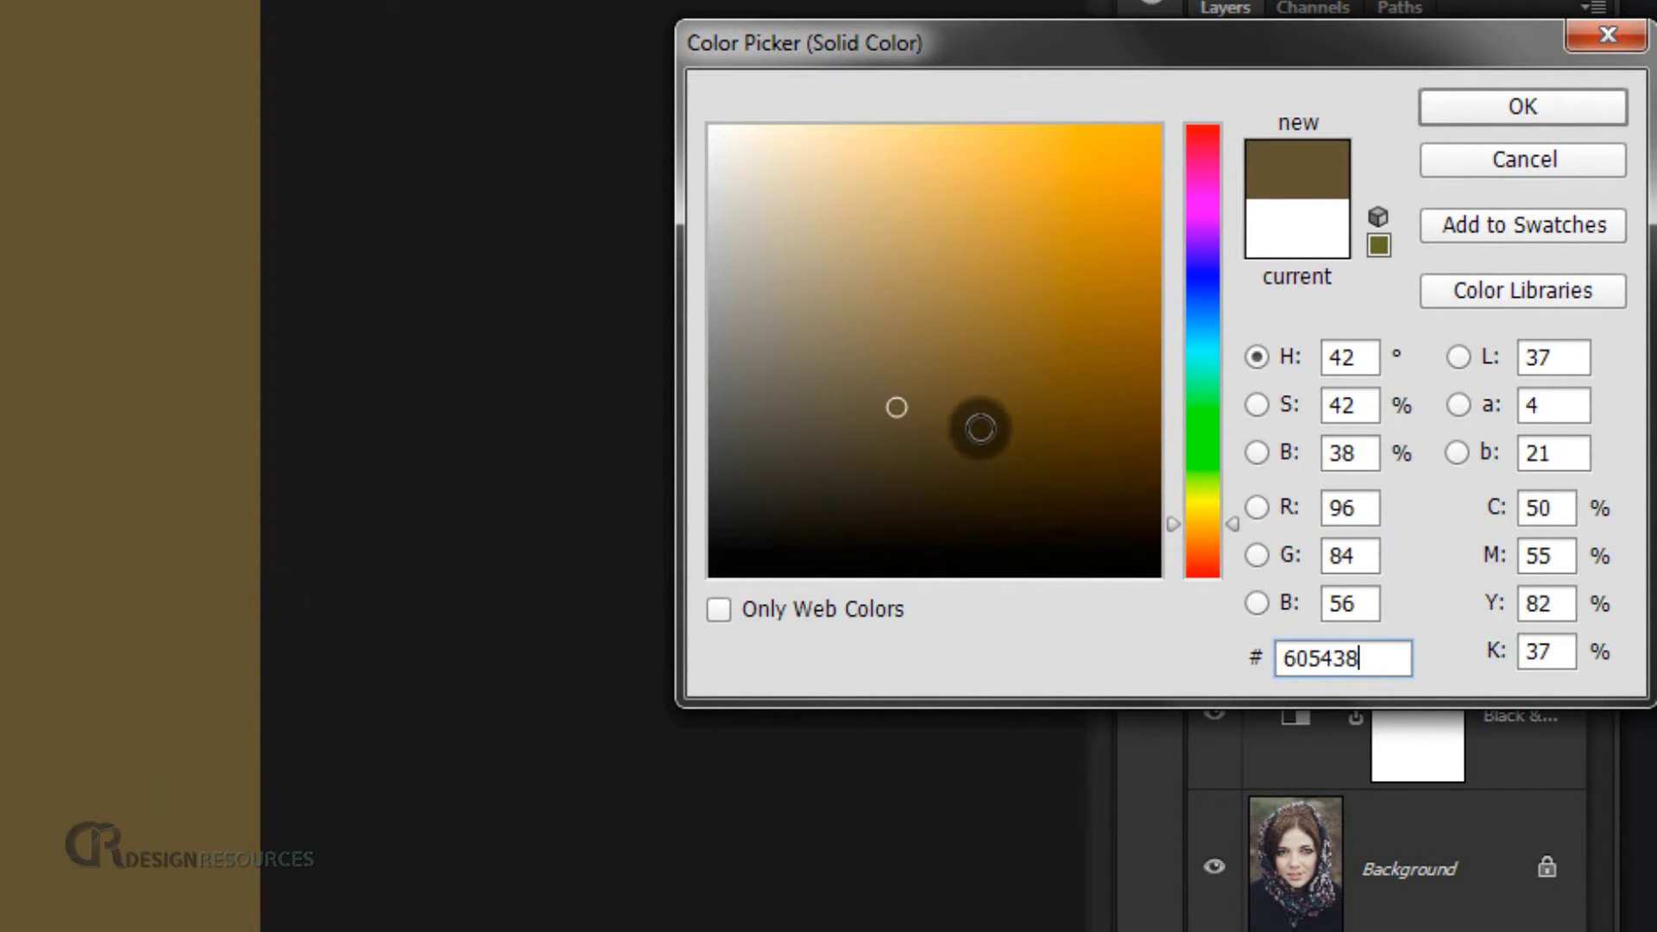
left_click(1512, 107)
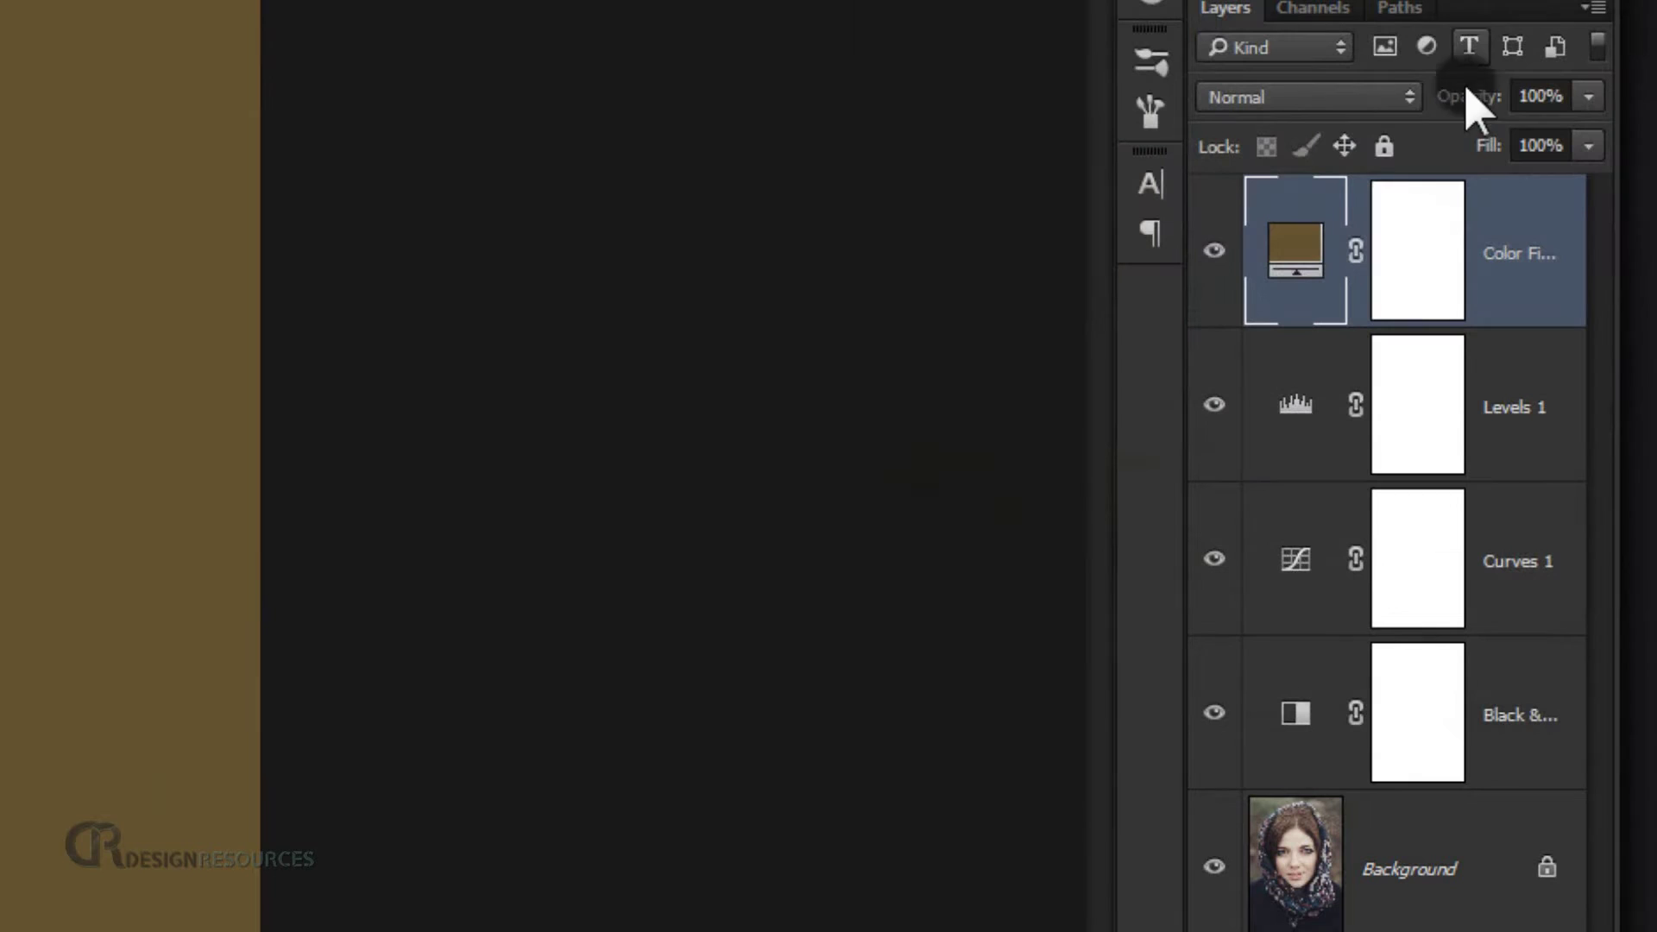
Set the fill layer to Color Burn blend mode at 74% opacity.
left_click(1297, 96)
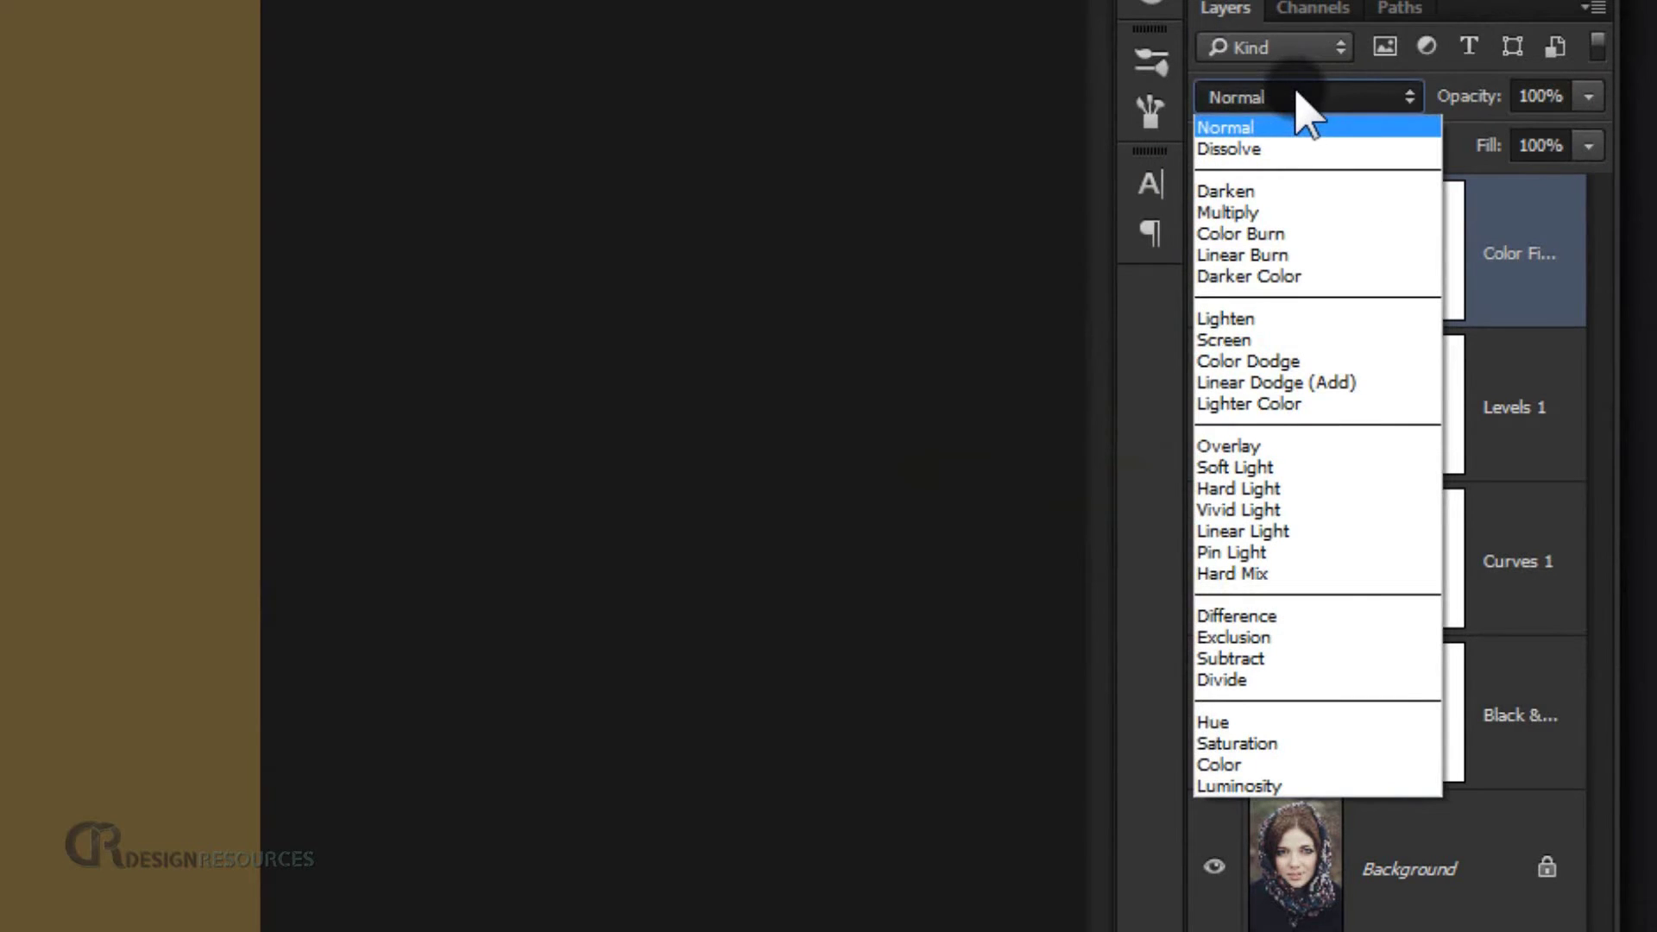
left_click(1299, 235)
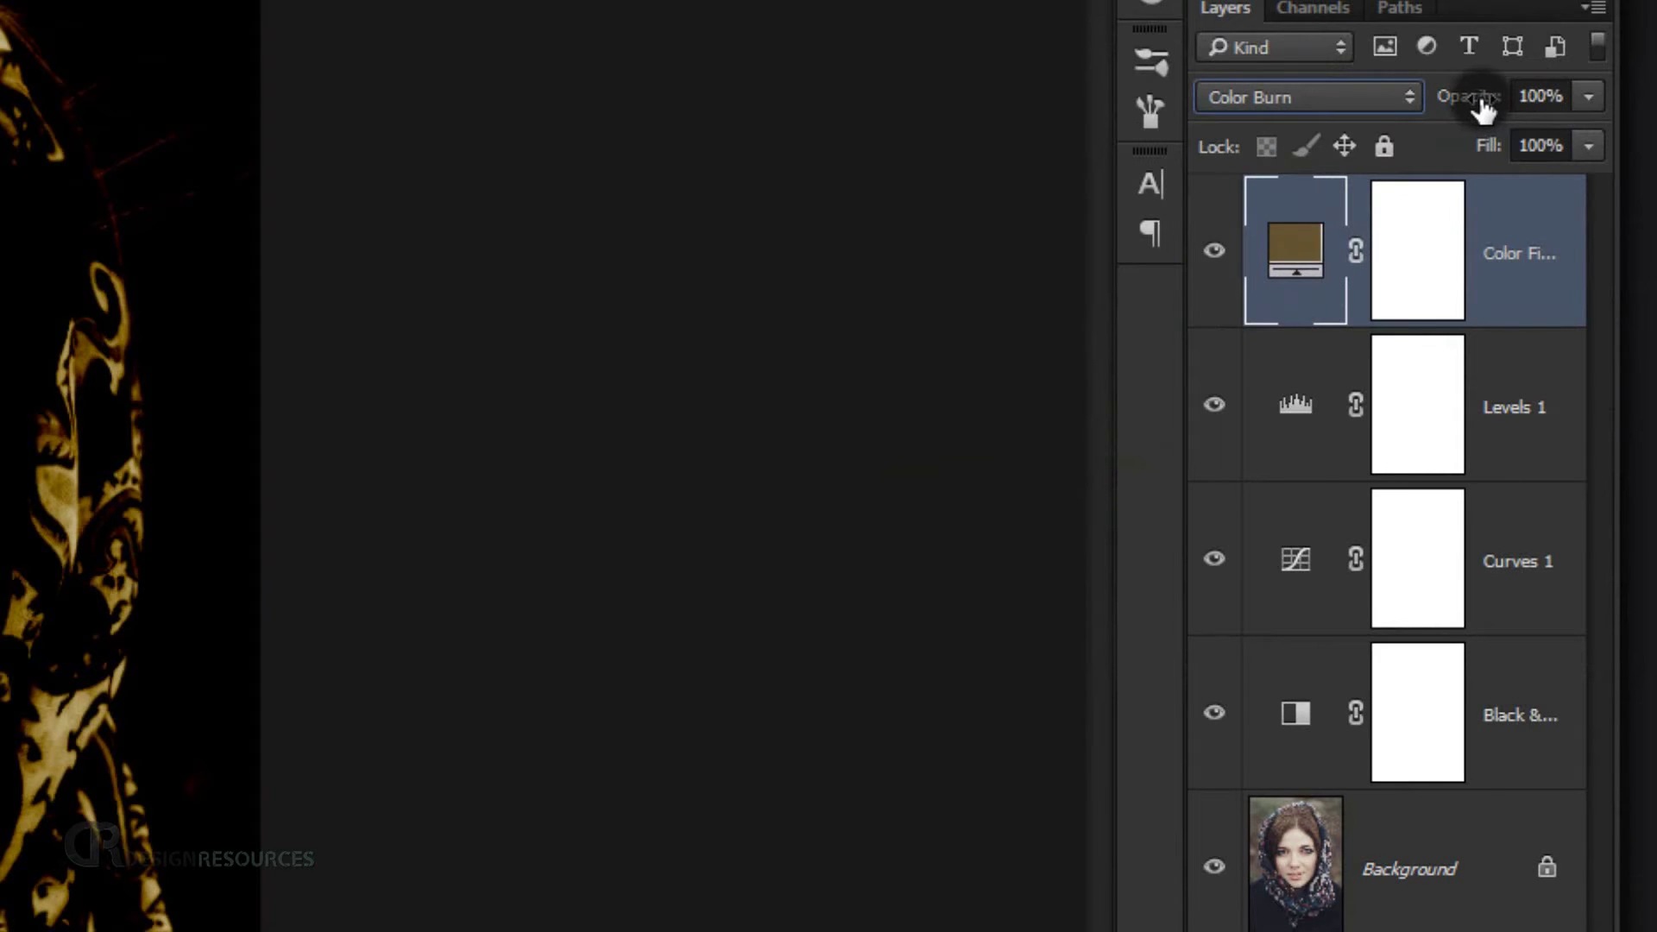
left_click_drag(1491, 102, 1427, 98)
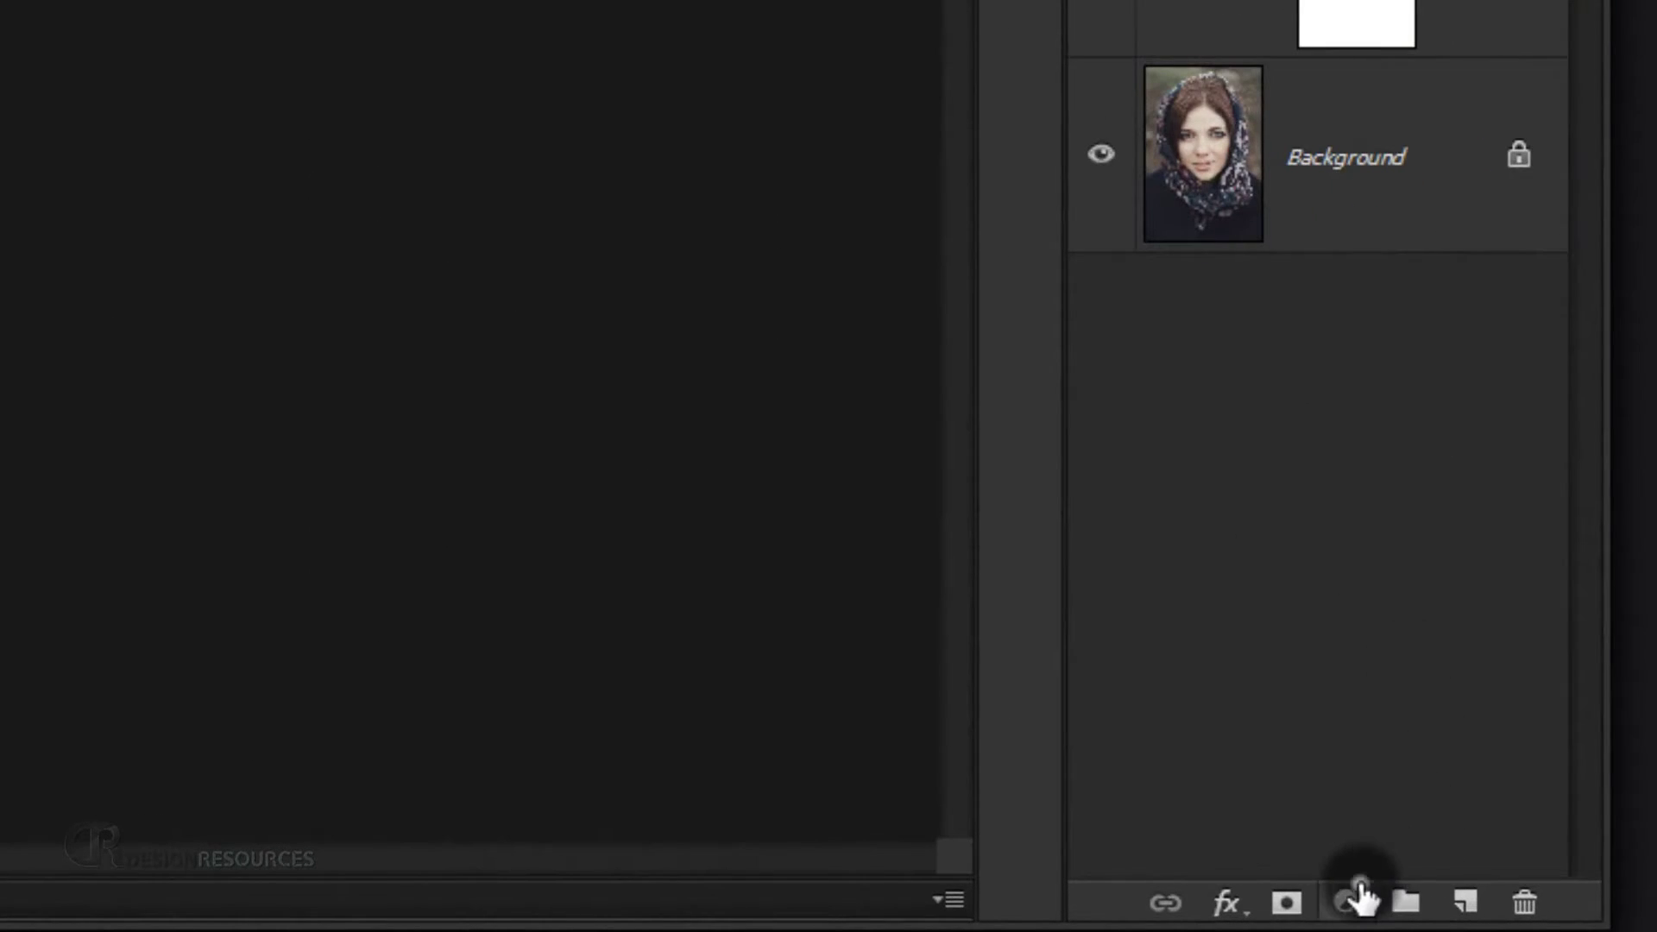
Add a Hue/Saturation layer with Saturation lowered to -77.
left_click(1553, 906)
left_click(1420, 432)
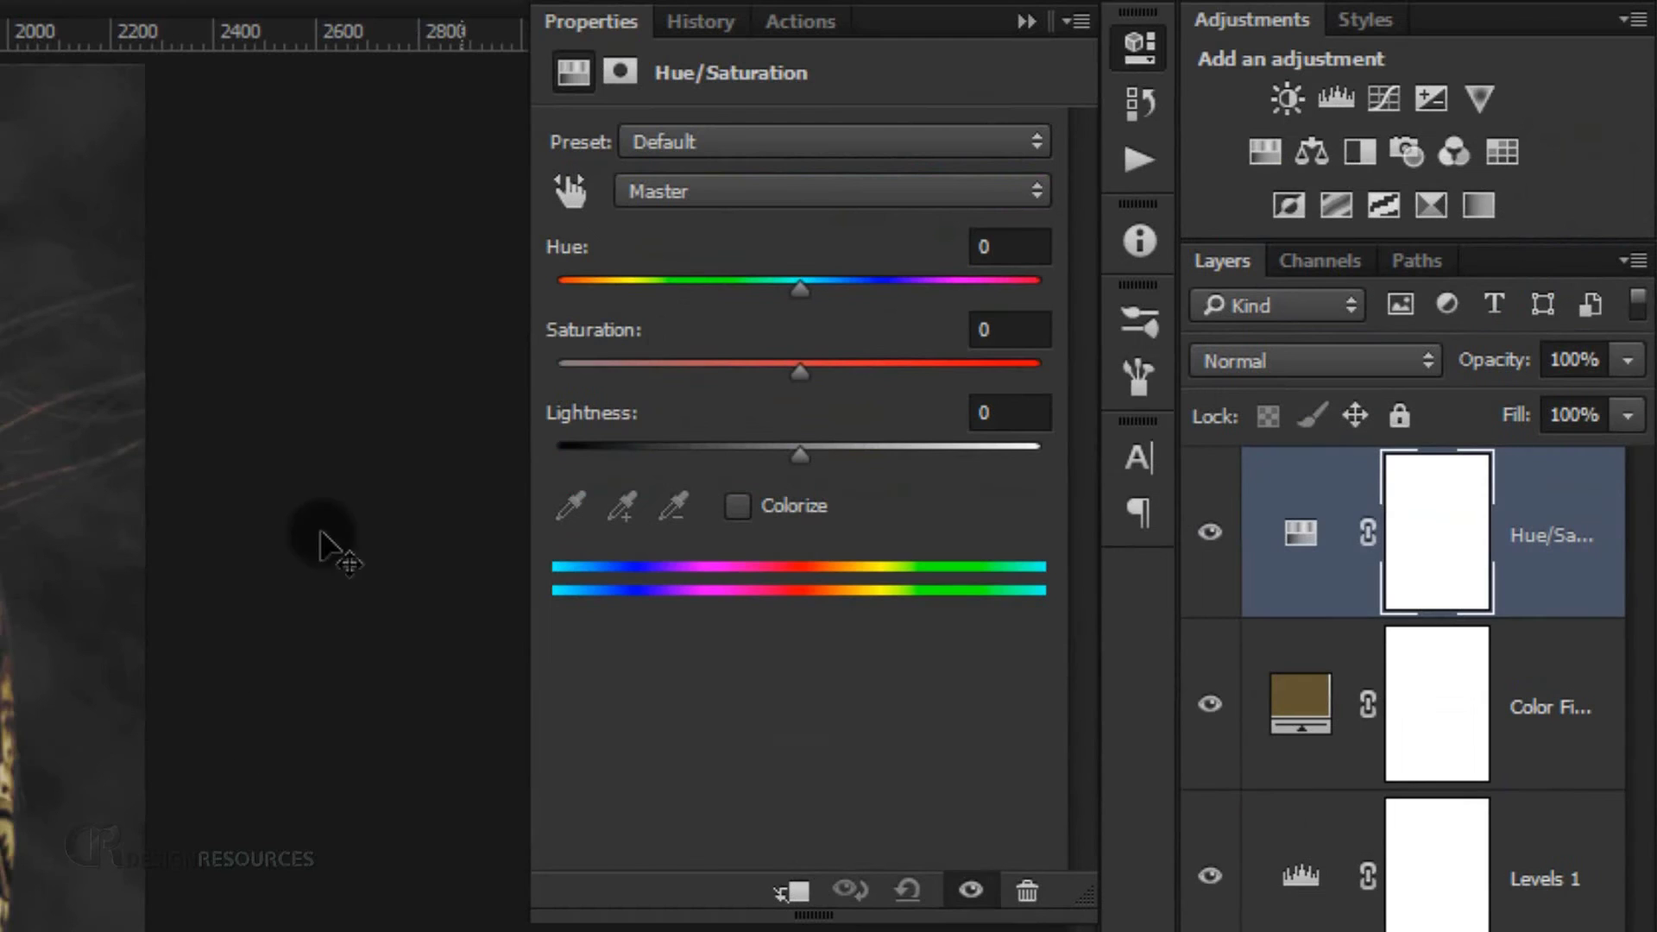
left_click_drag(682, 364, 615, 369)
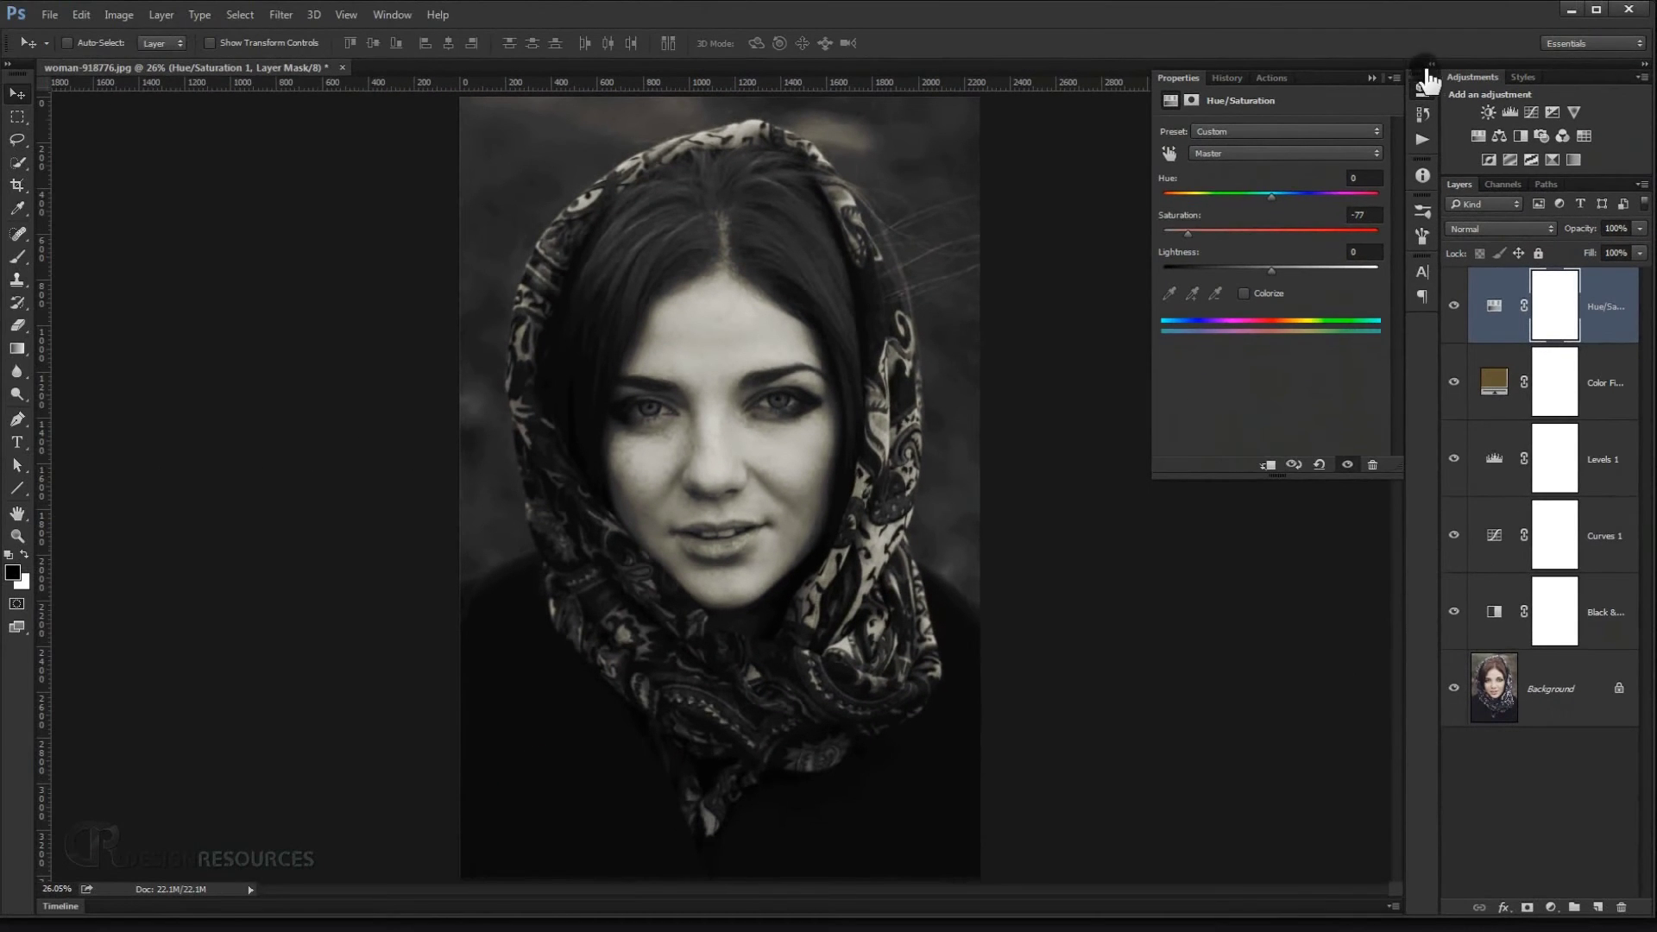
left_click(1371, 78)
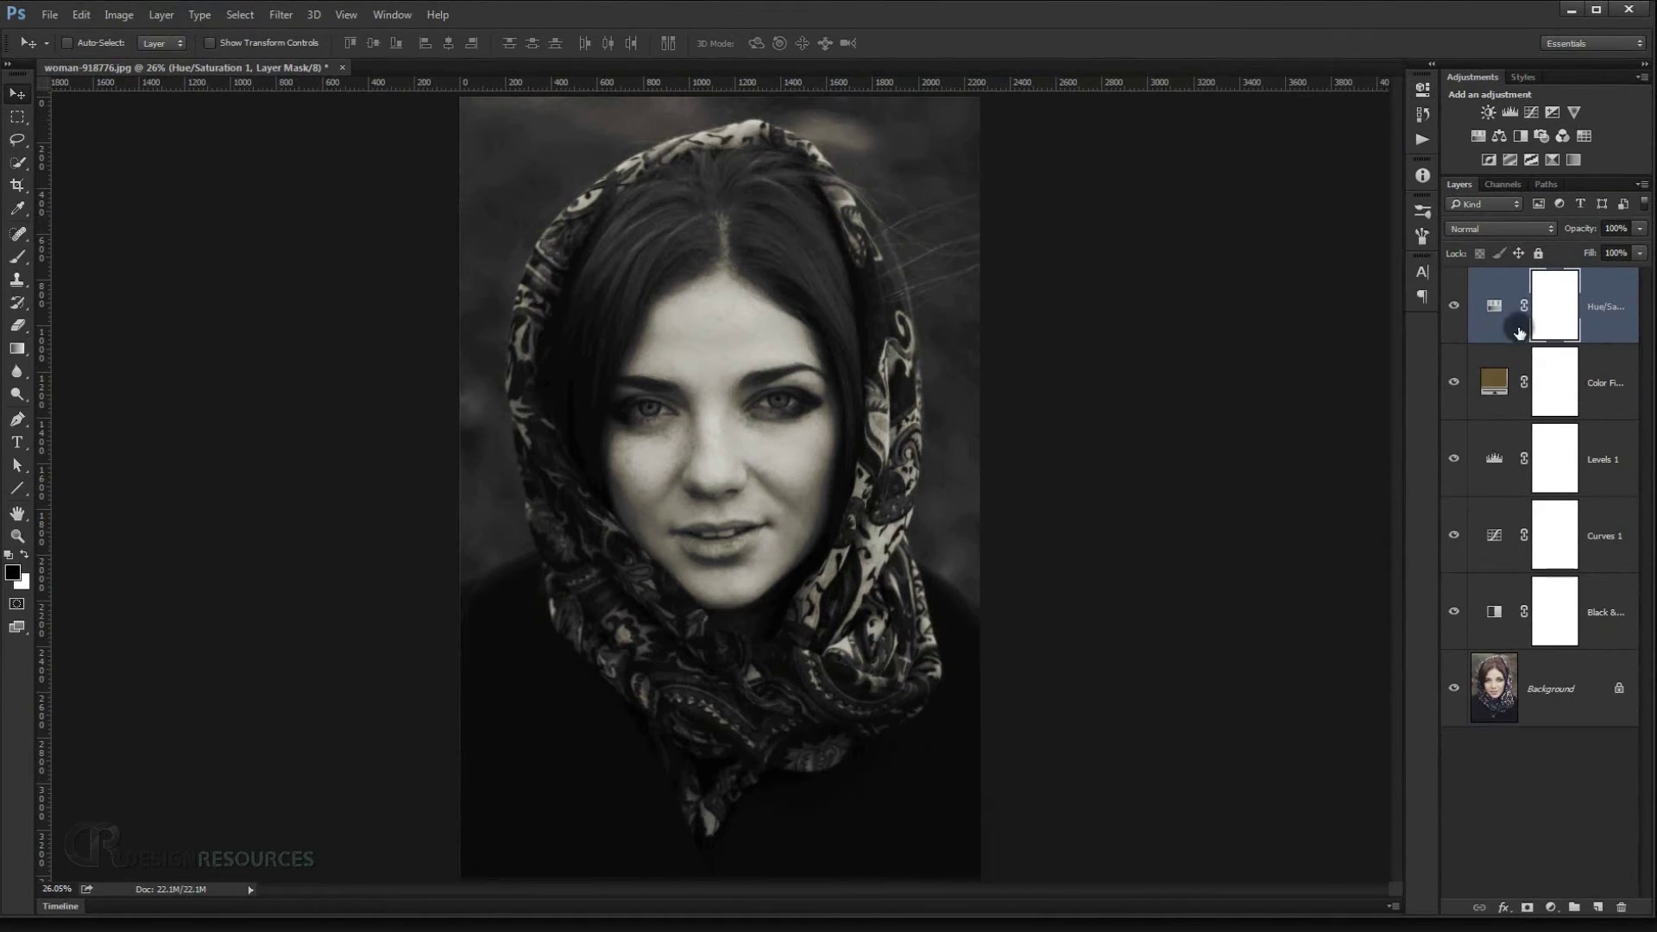
Add a Levels layer with output levels narrowed to 26 black and 186 white.
left_click(1551, 907)
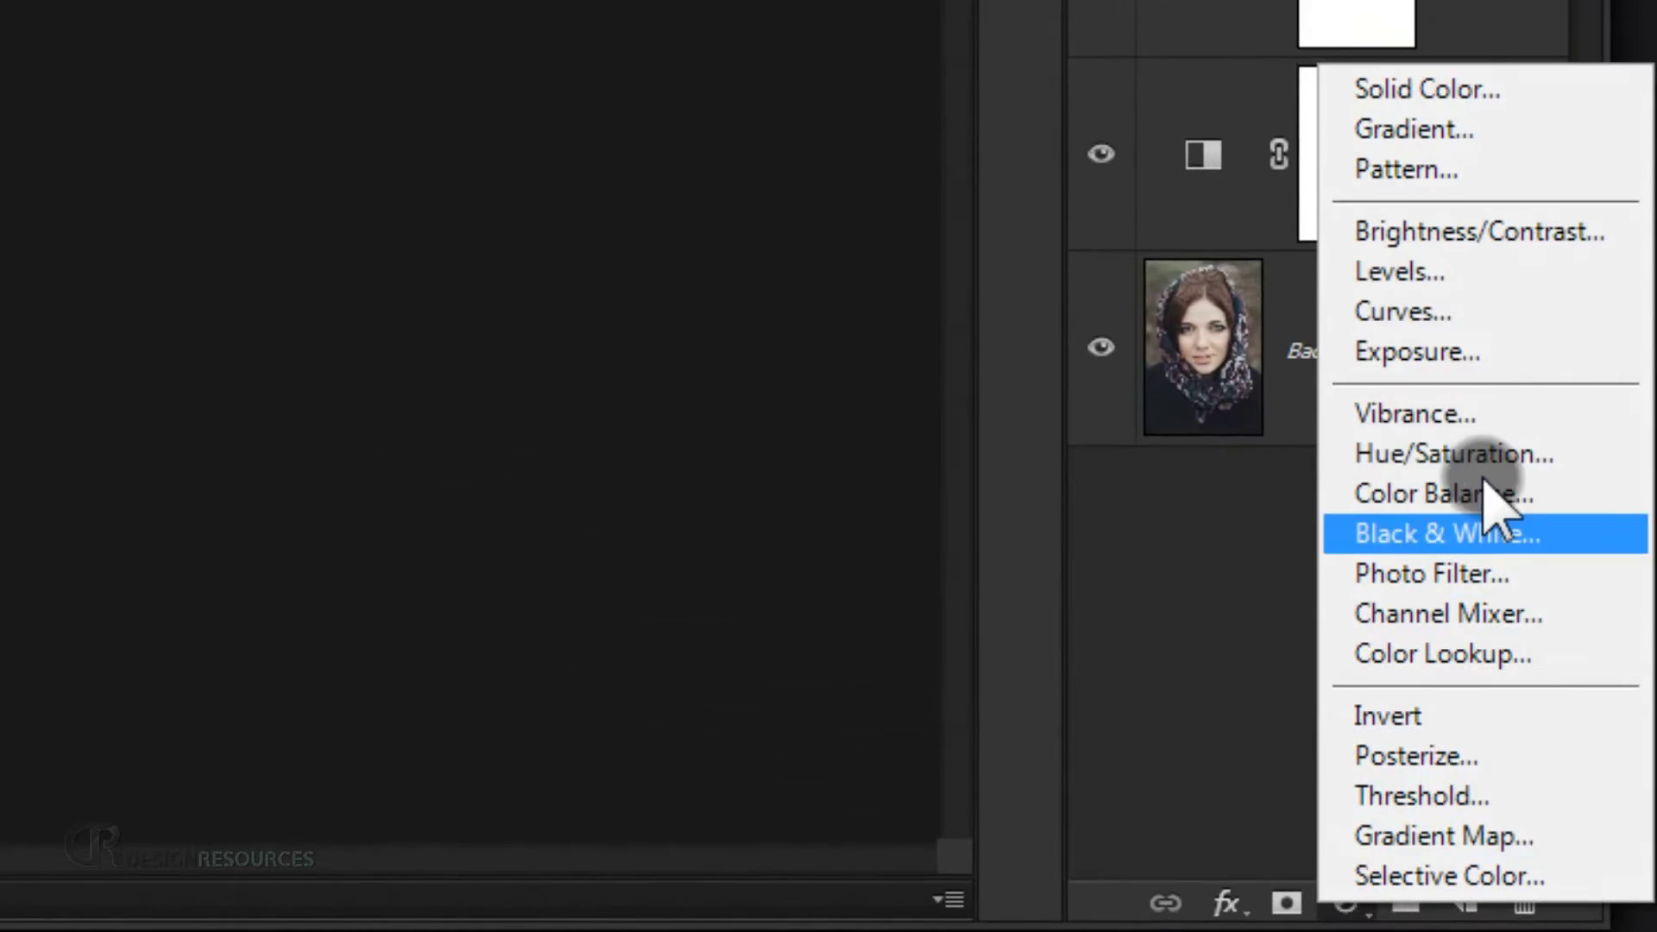
left_click(1422, 319)
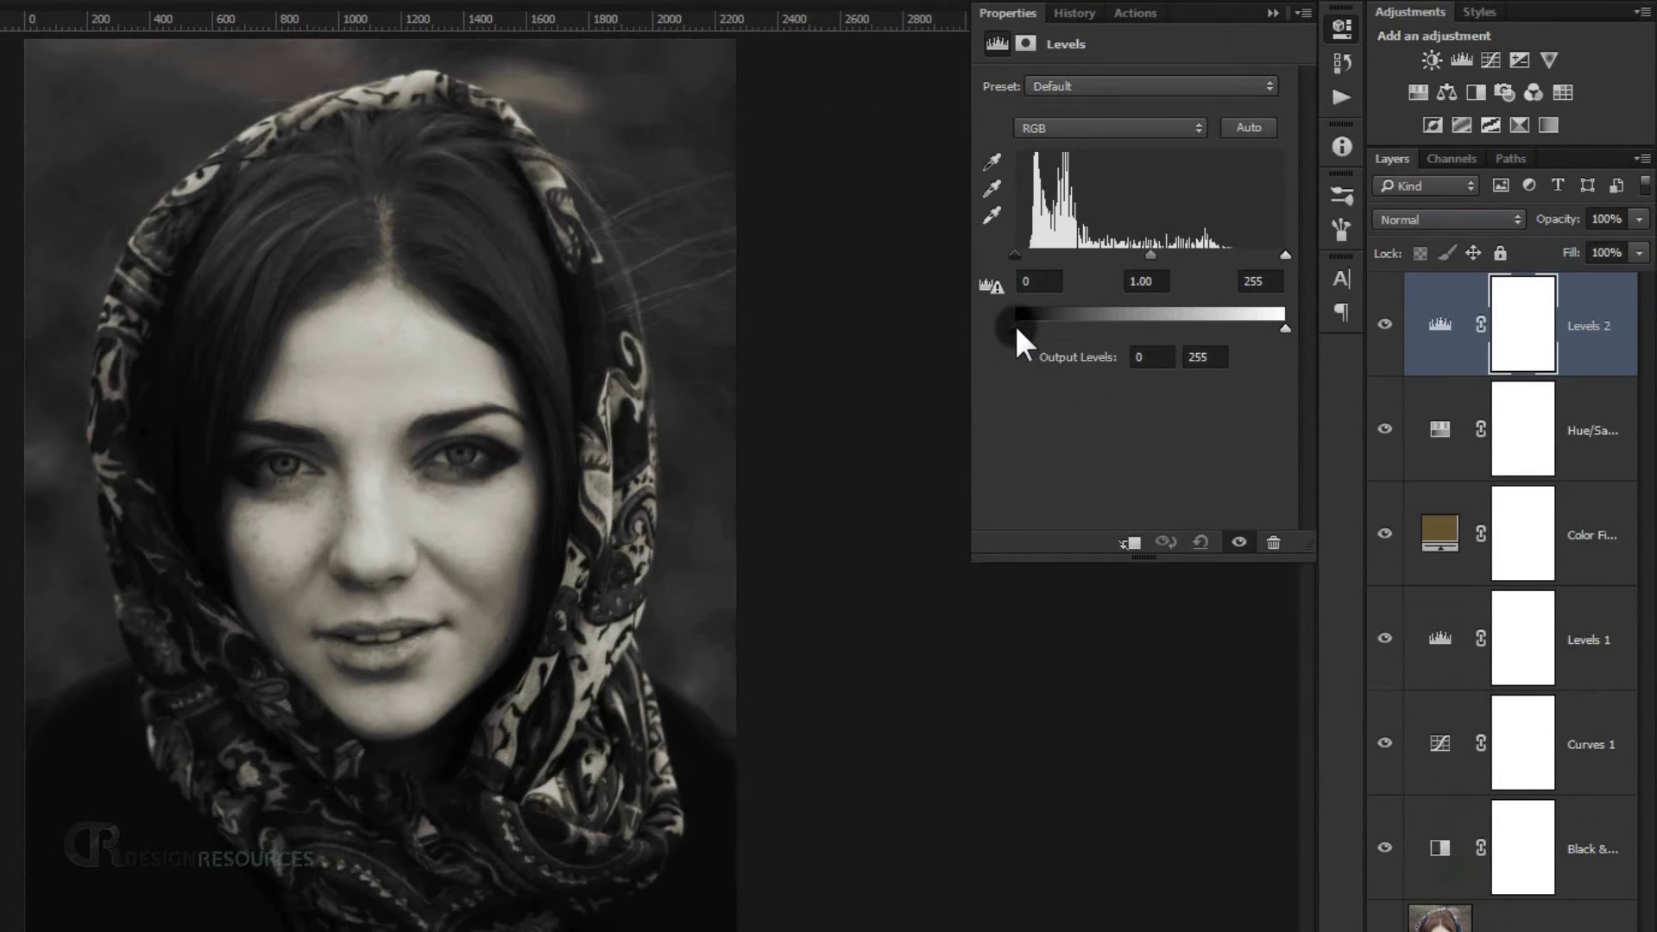
left_click_drag(1015, 328, 1040, 332)
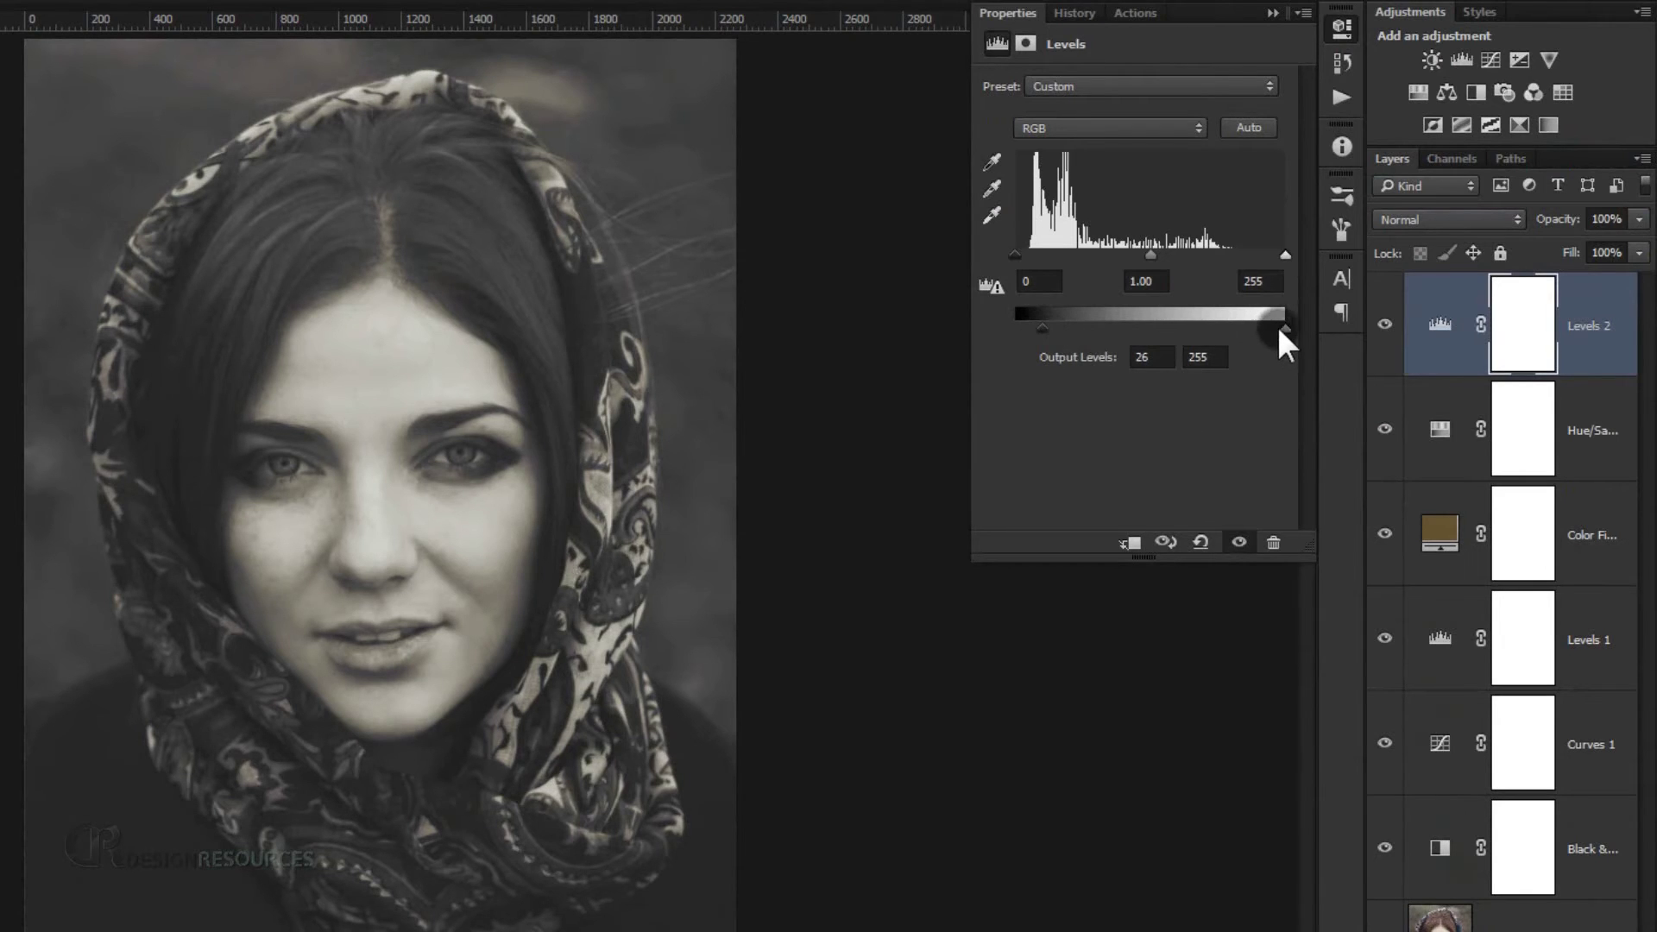
left_click_drag(1286, 328, 1214, 331)
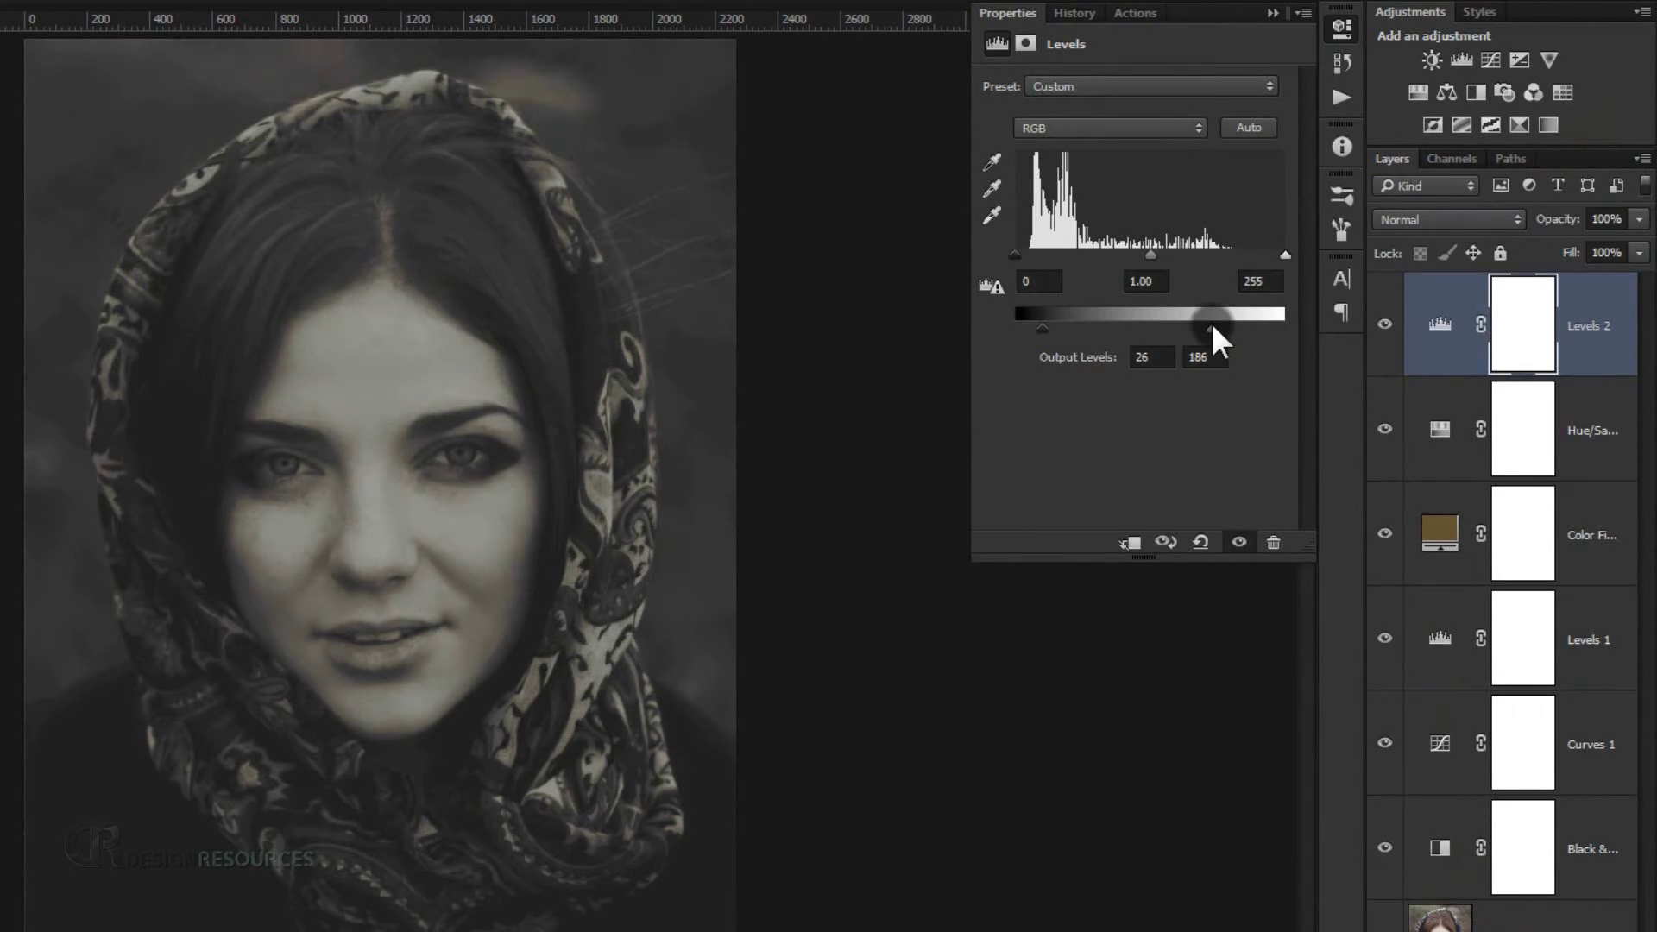
Add a Curves layer with a gentle S-curve, roughly 64→61 and 187→194.
left_click(1273, 15)
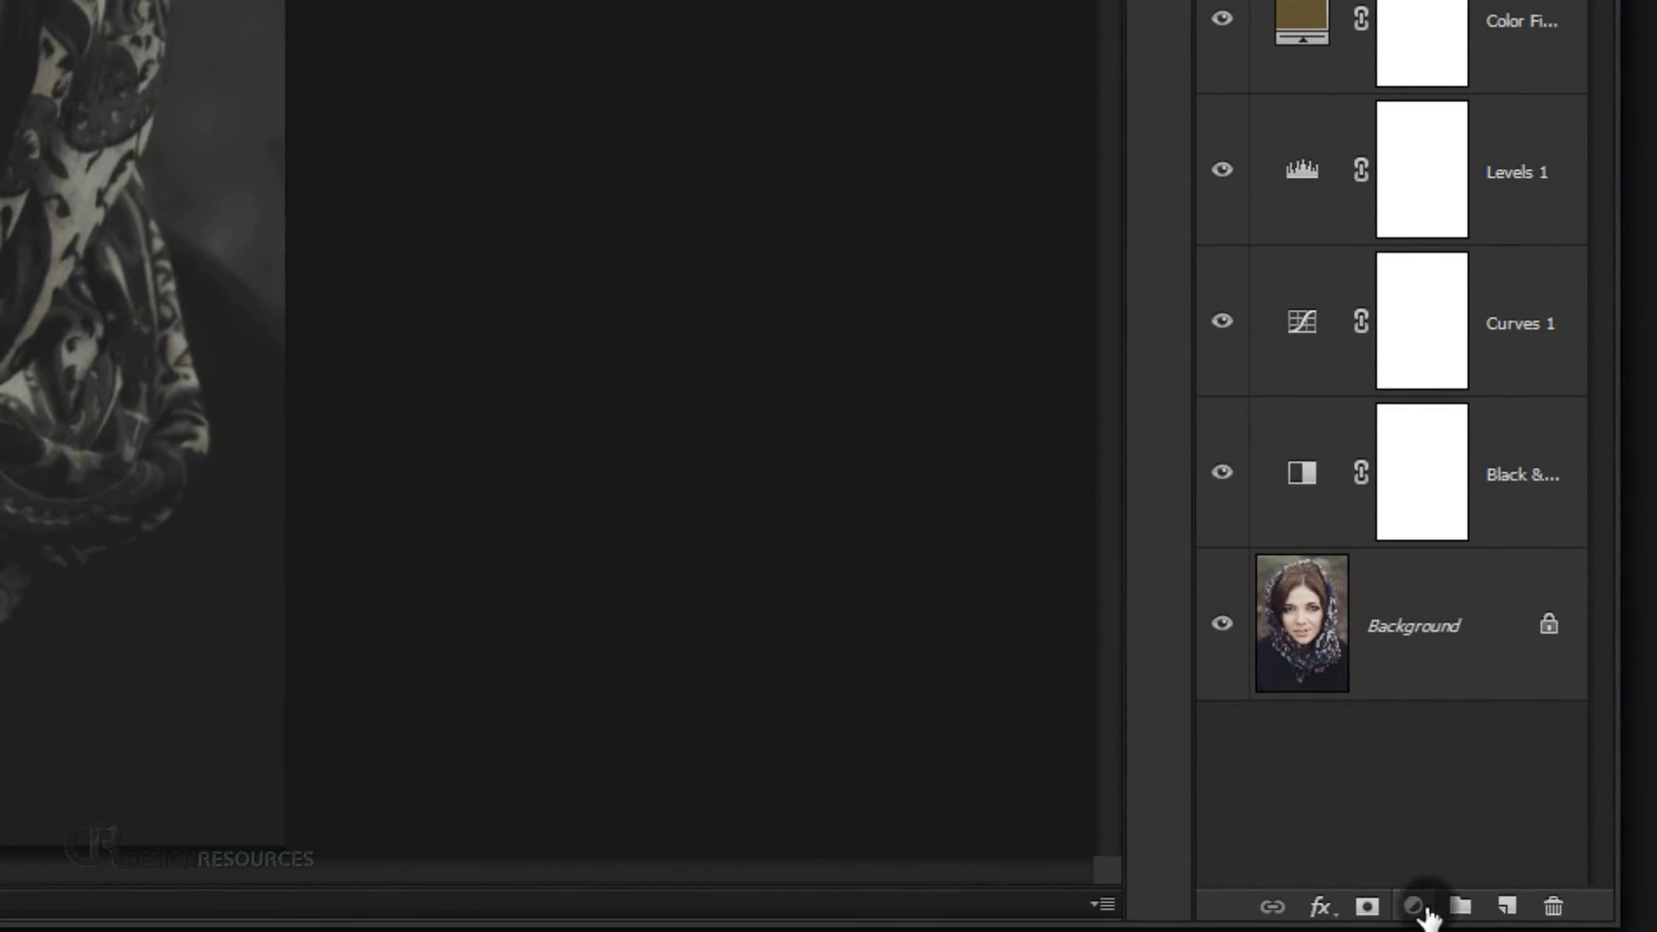
left_click(1420, 909)
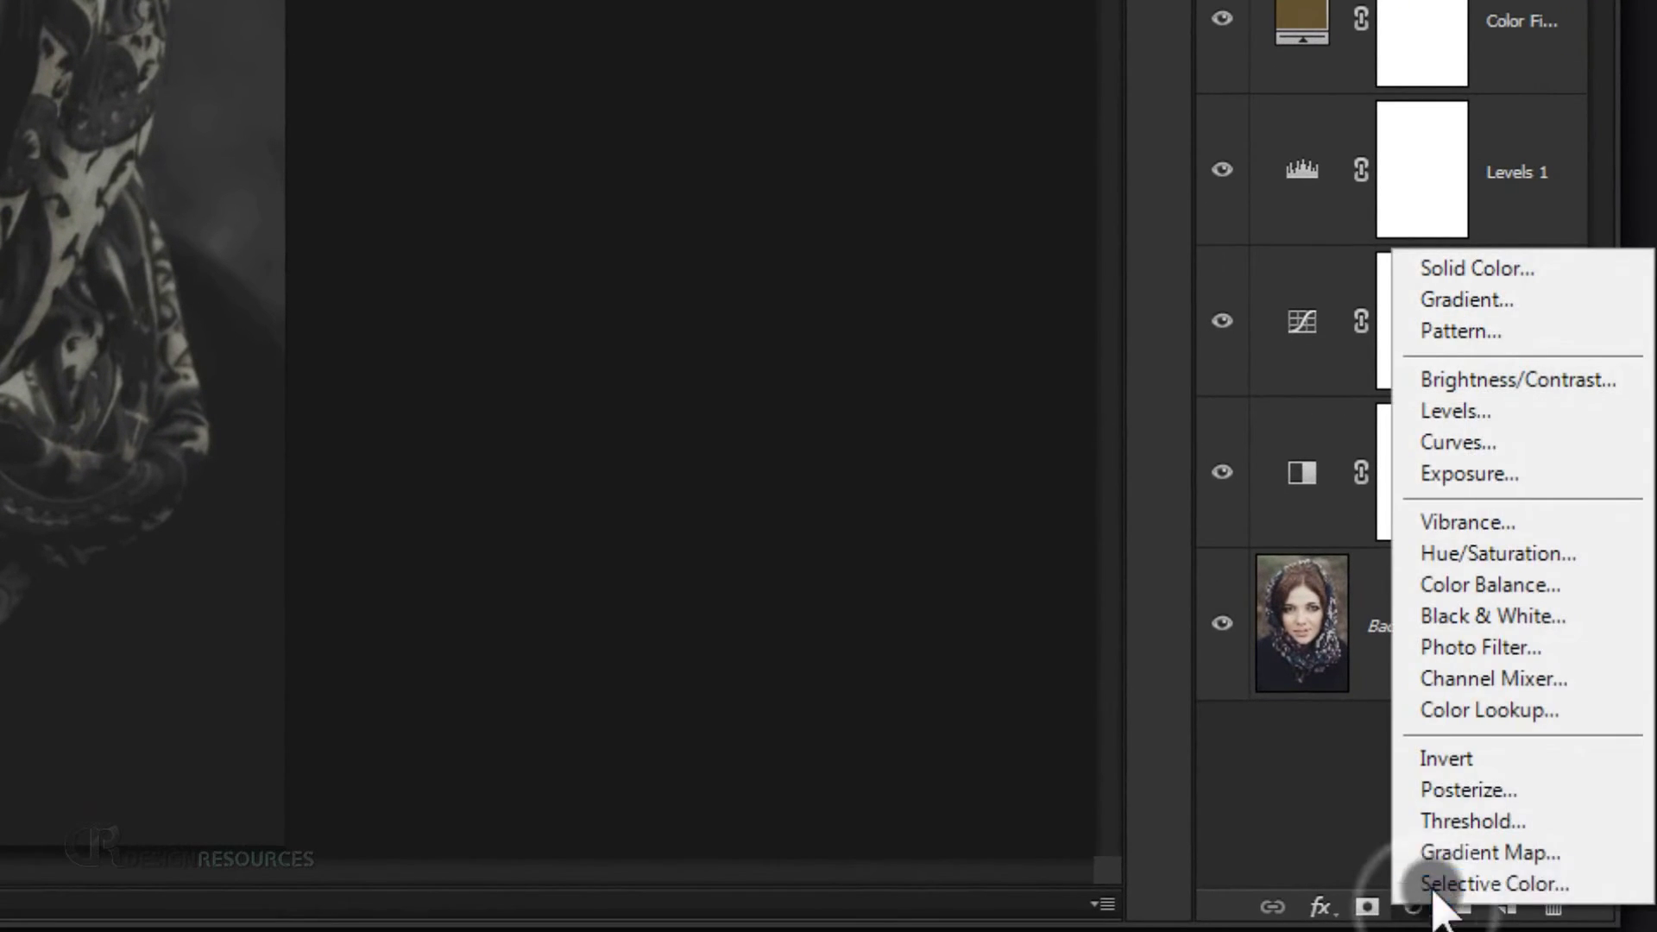
left_click(1494, 444)
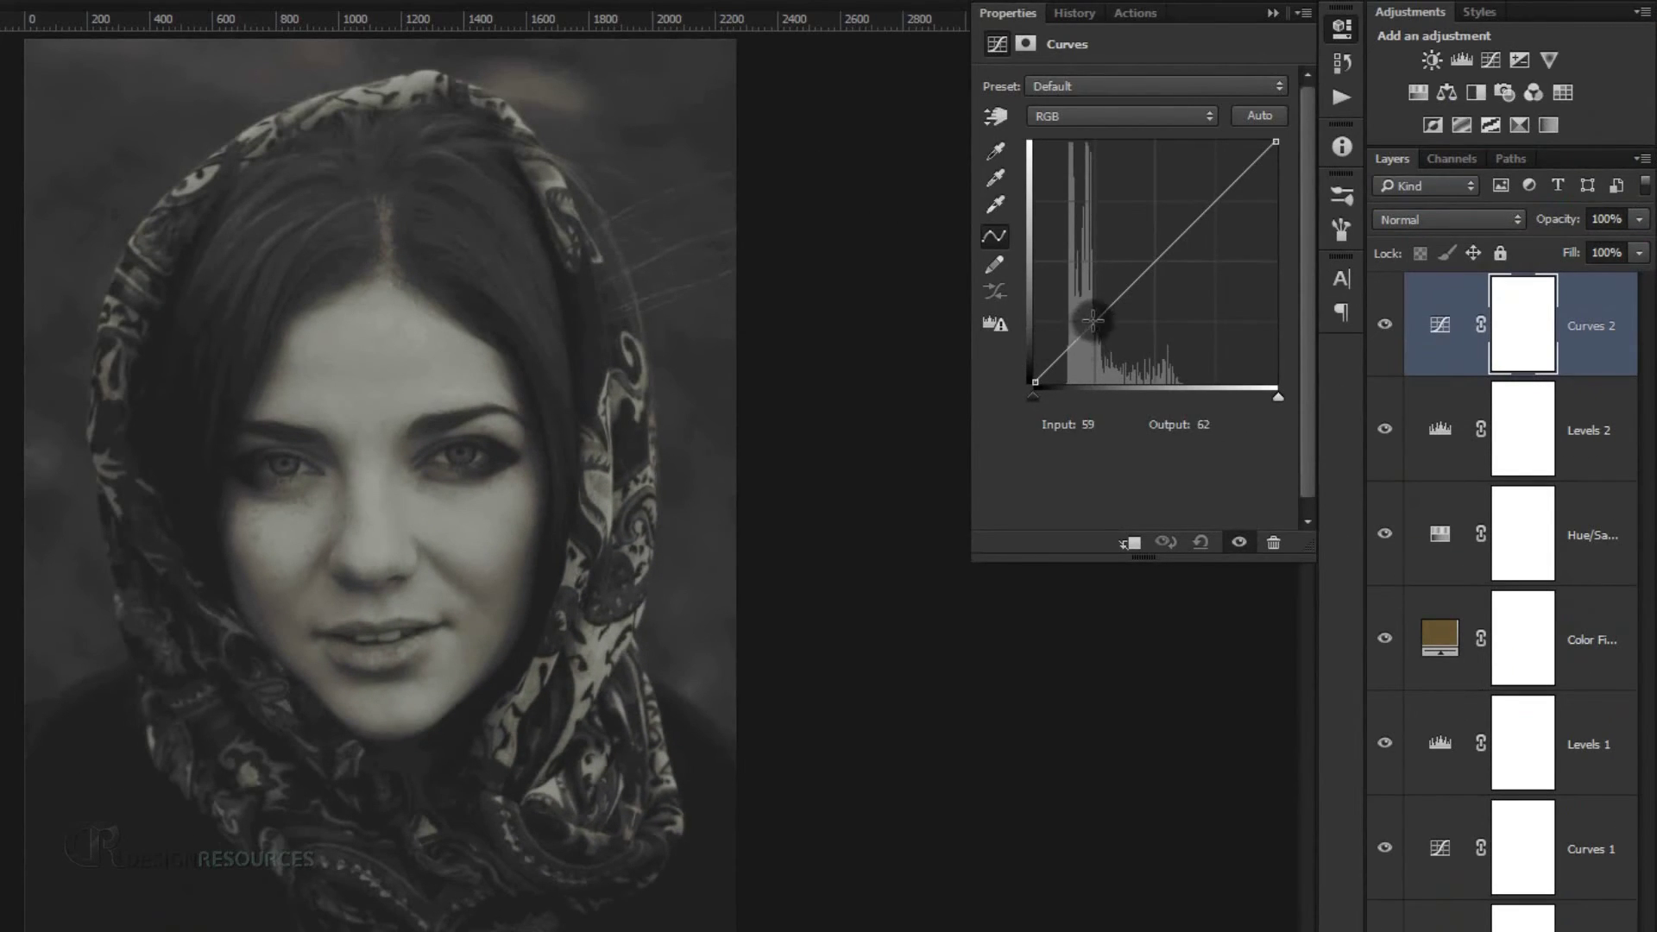
left_click(1093, 321)
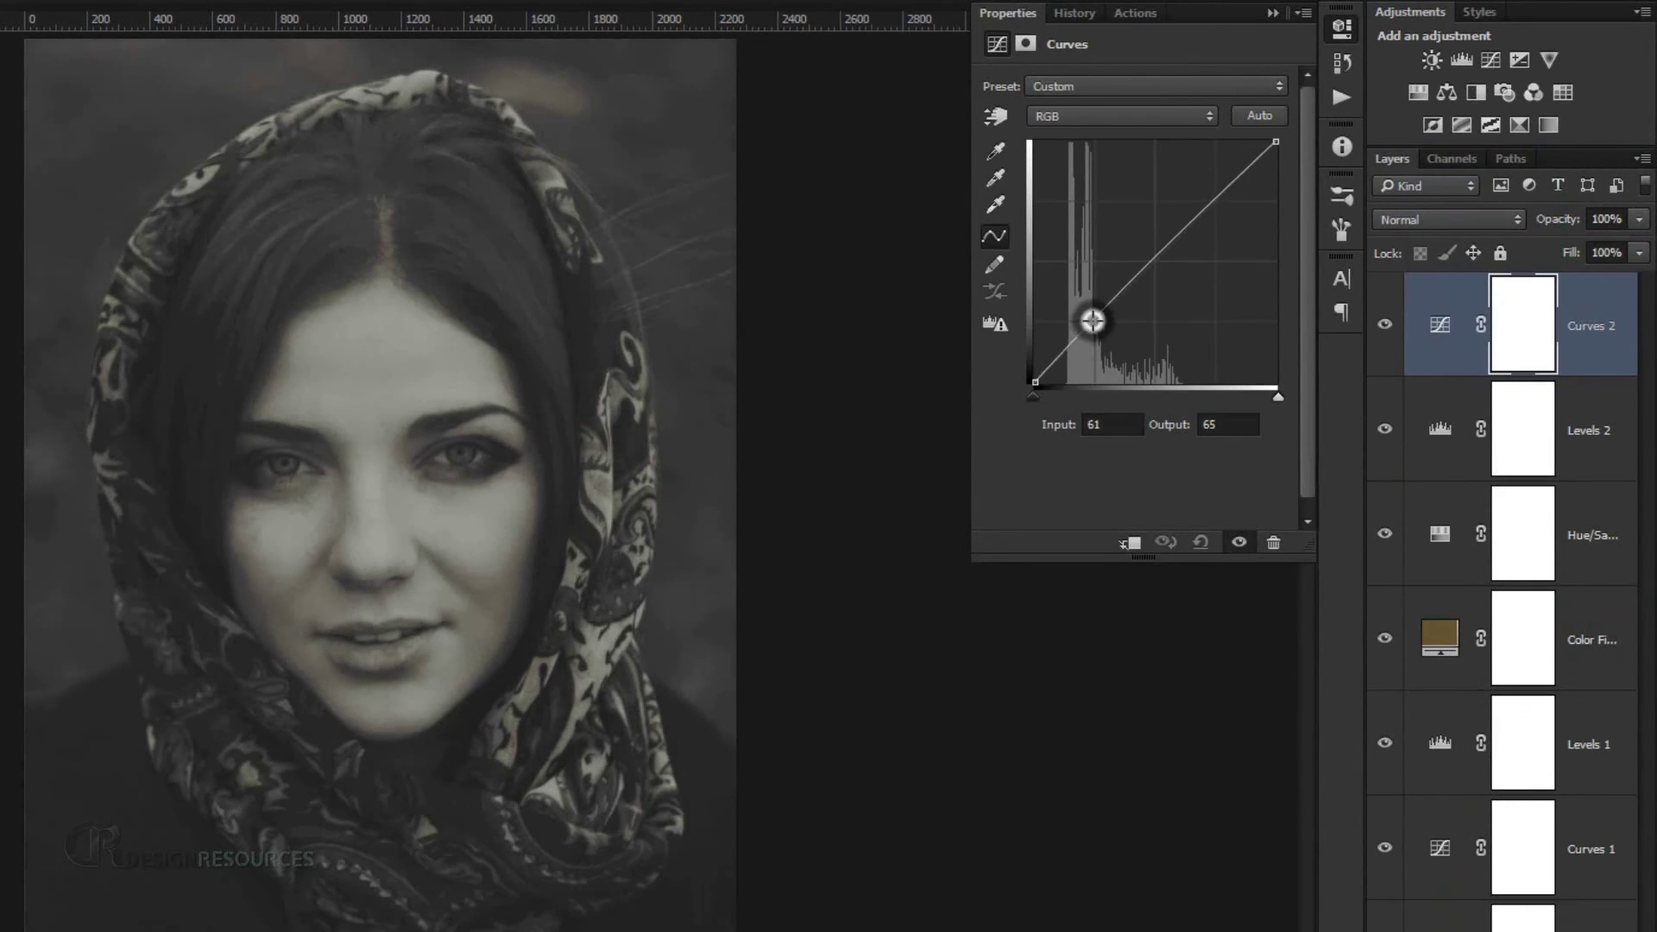
left_click(1220, 200)
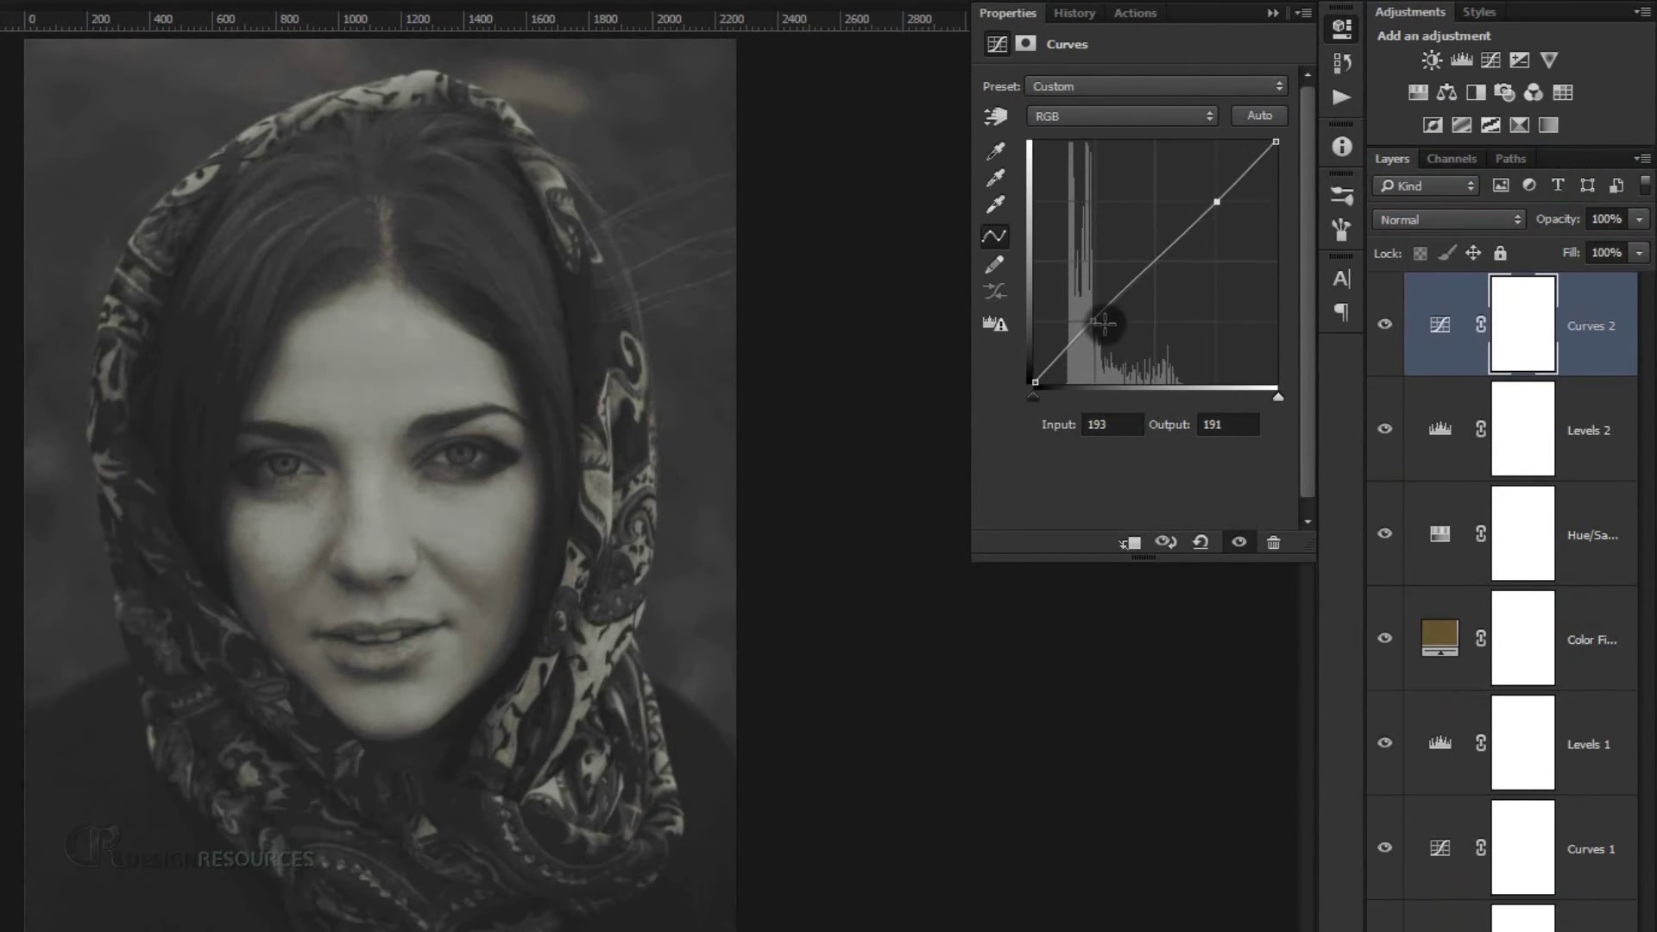
left_click_drag(1090, 323, 1095, 322)
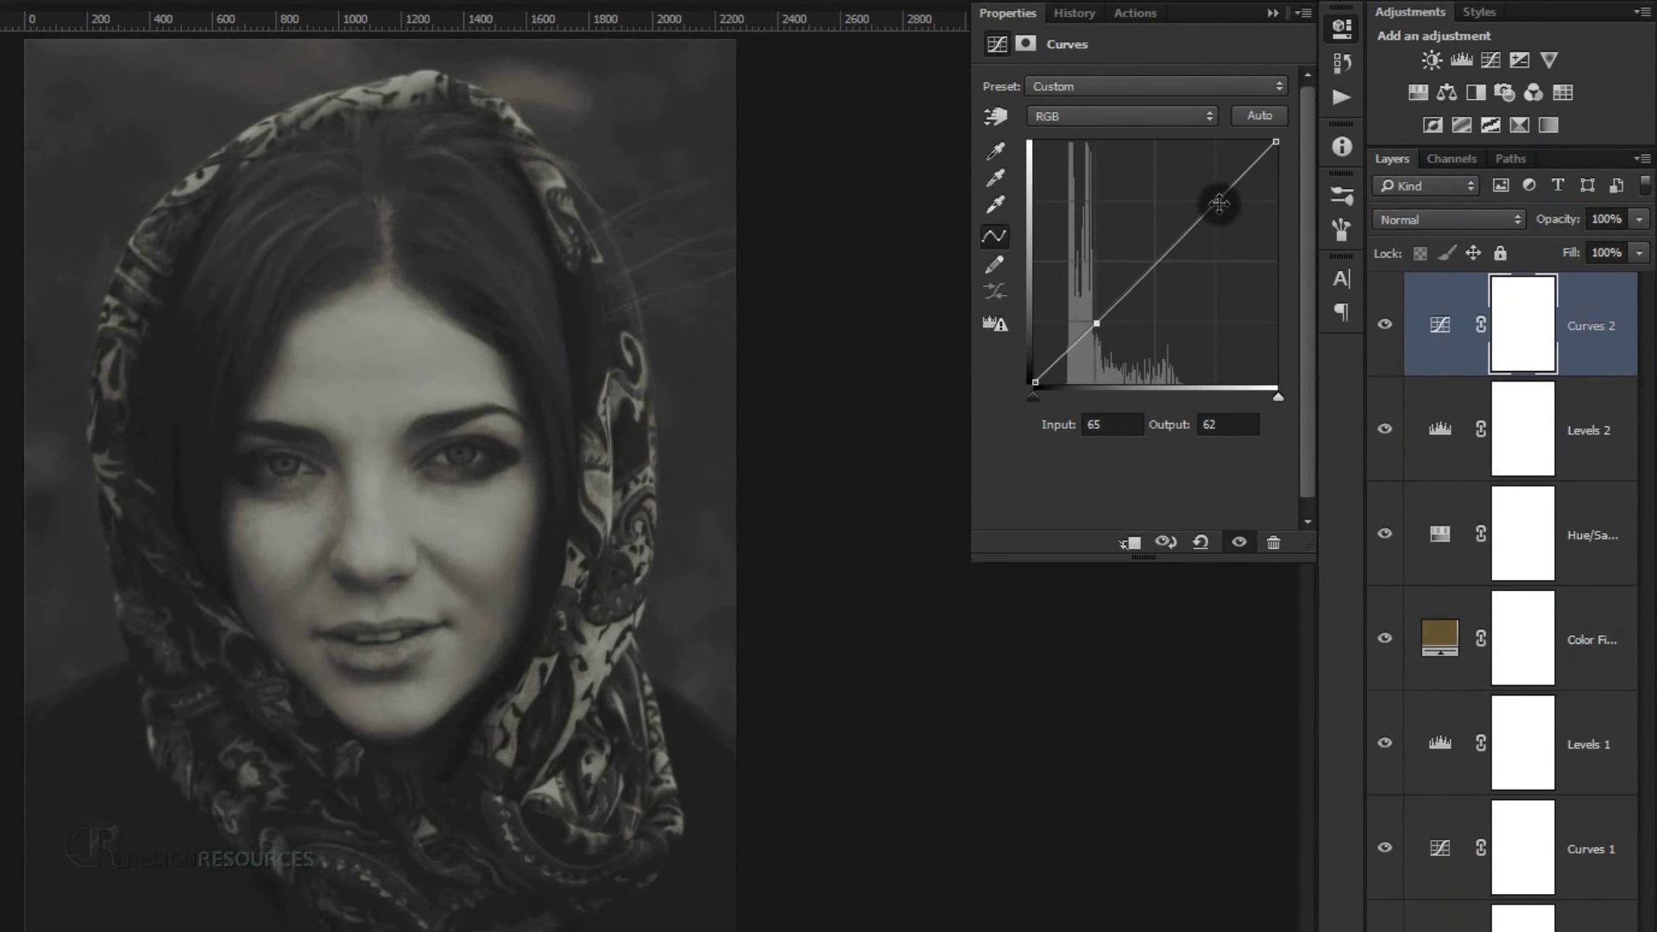
left_click_drag(1219, 203, 1214, 199)
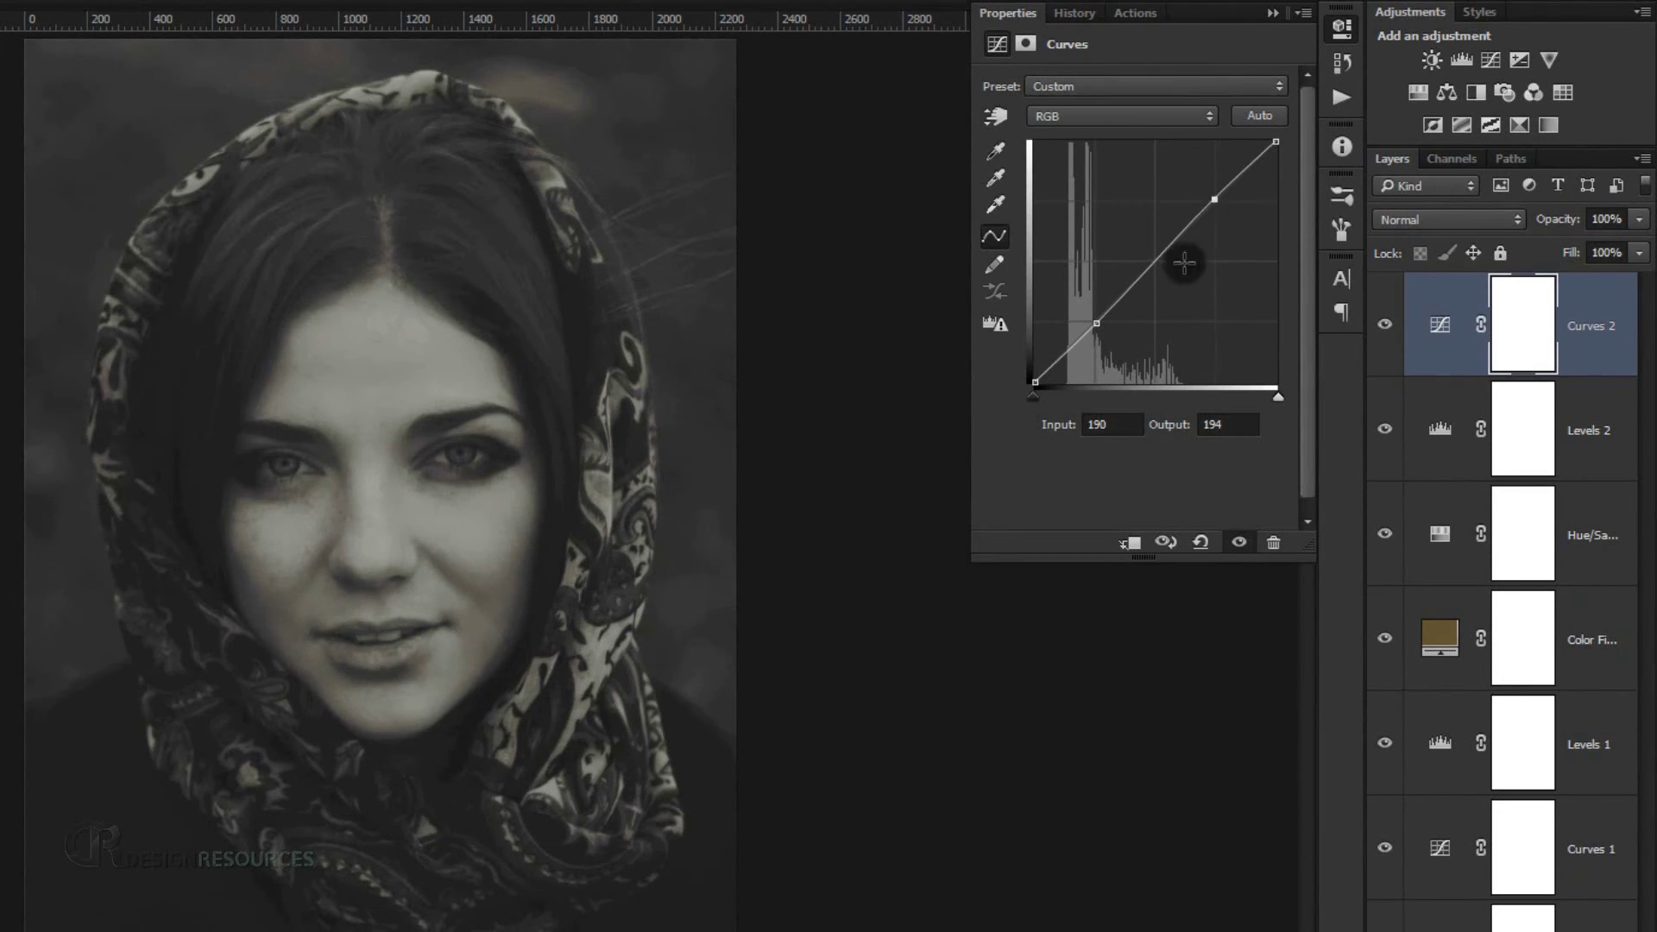
left_click(1095, 332)
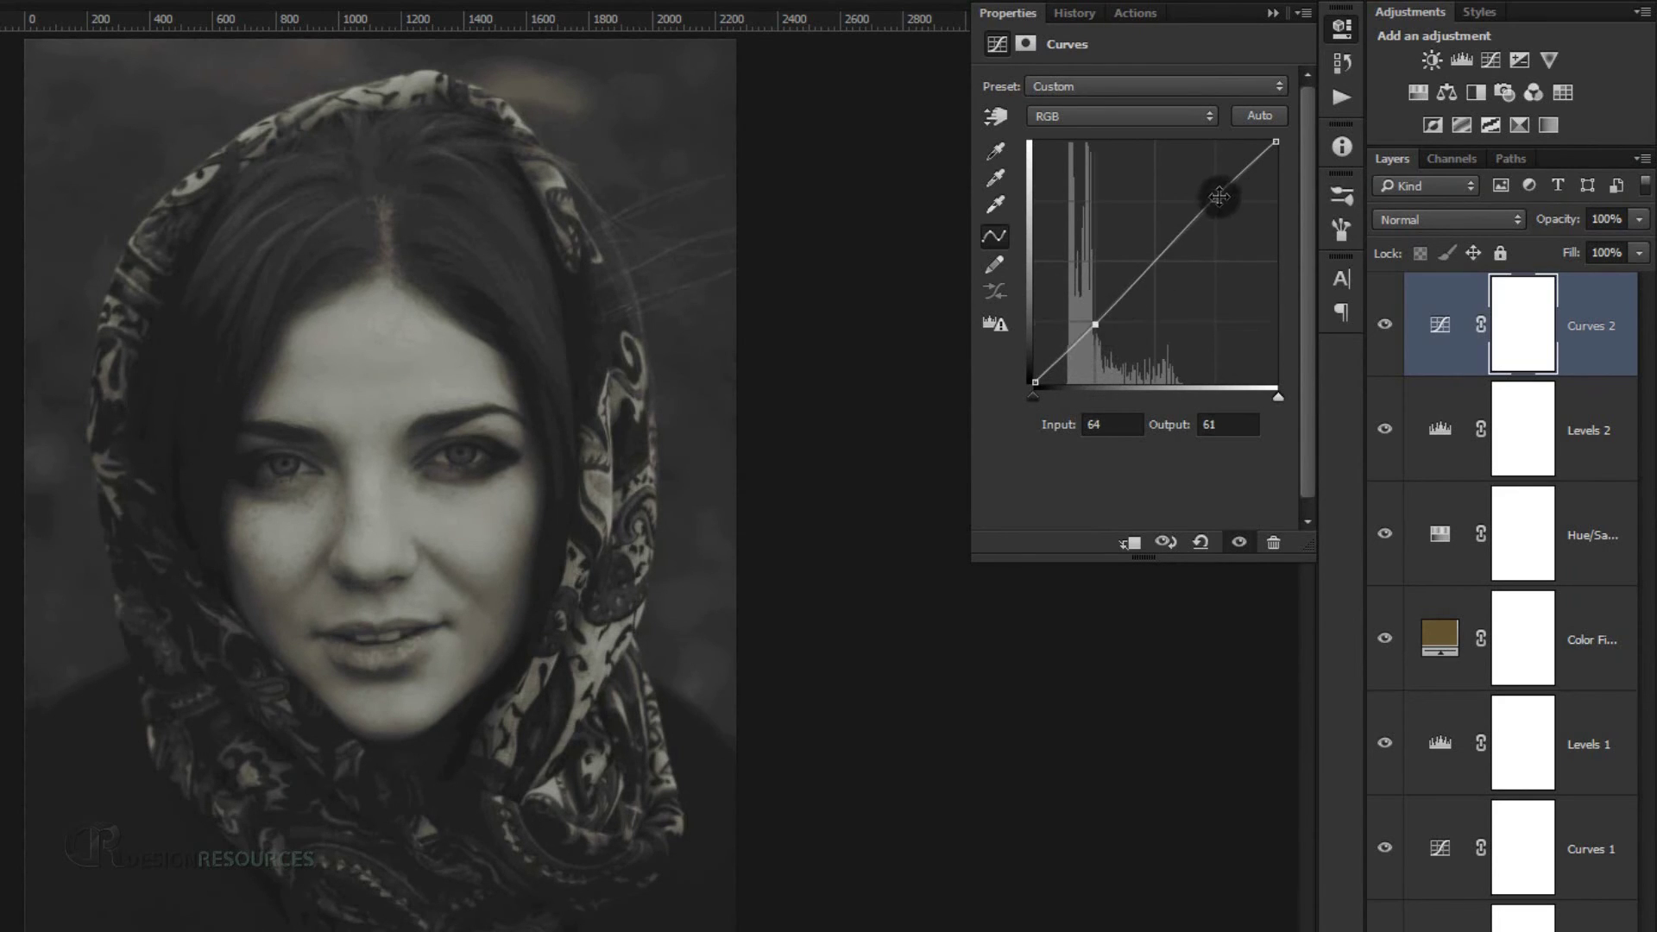
left_click_drag(1219, 197, 1213, 202)
left_click(1274, 13)
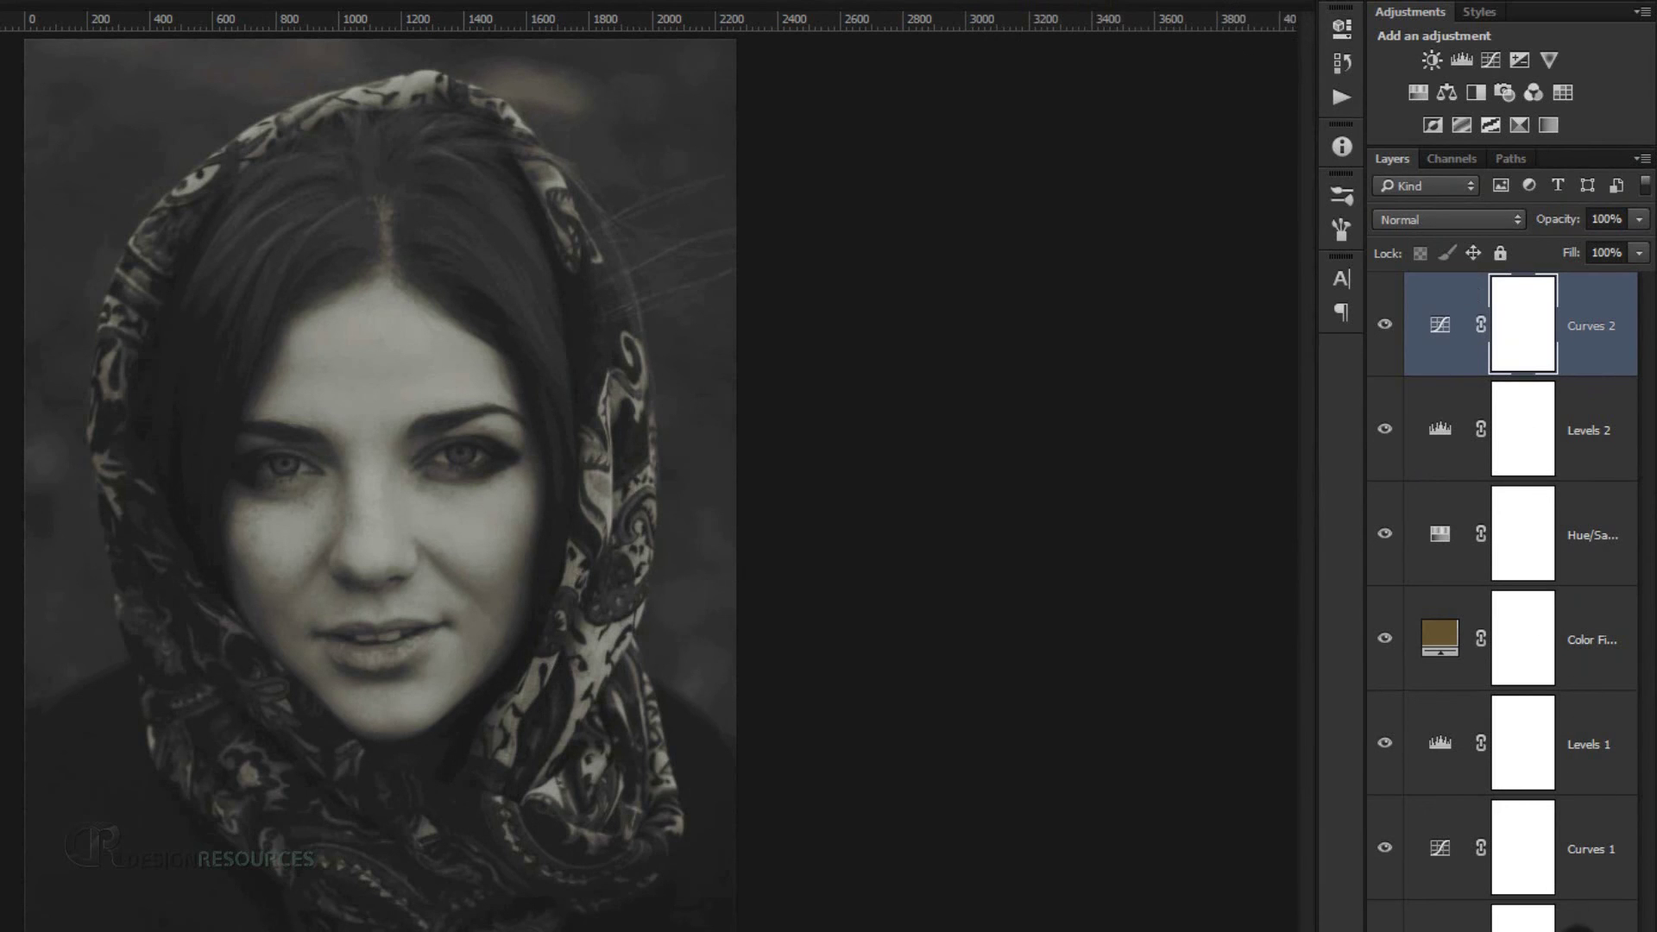
Group all adjustment layers into Group 1 and hide it to show the colour original.
left_click(1579, 919, "shift")
key("ctrl+g")
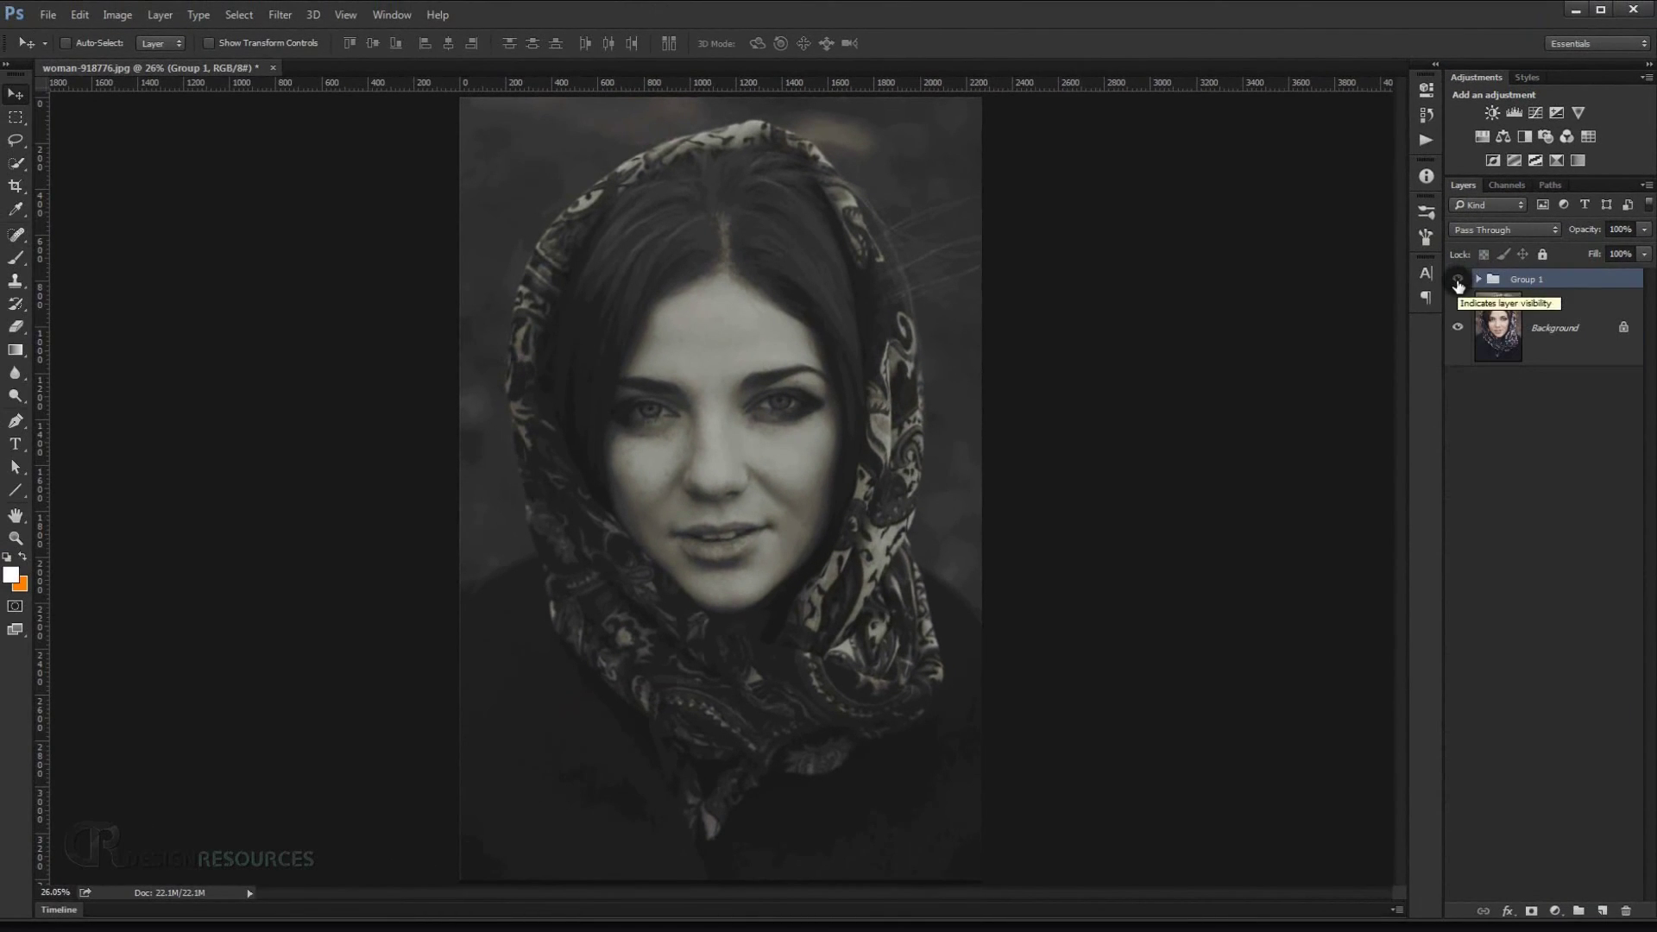
left_click(1458, 281)
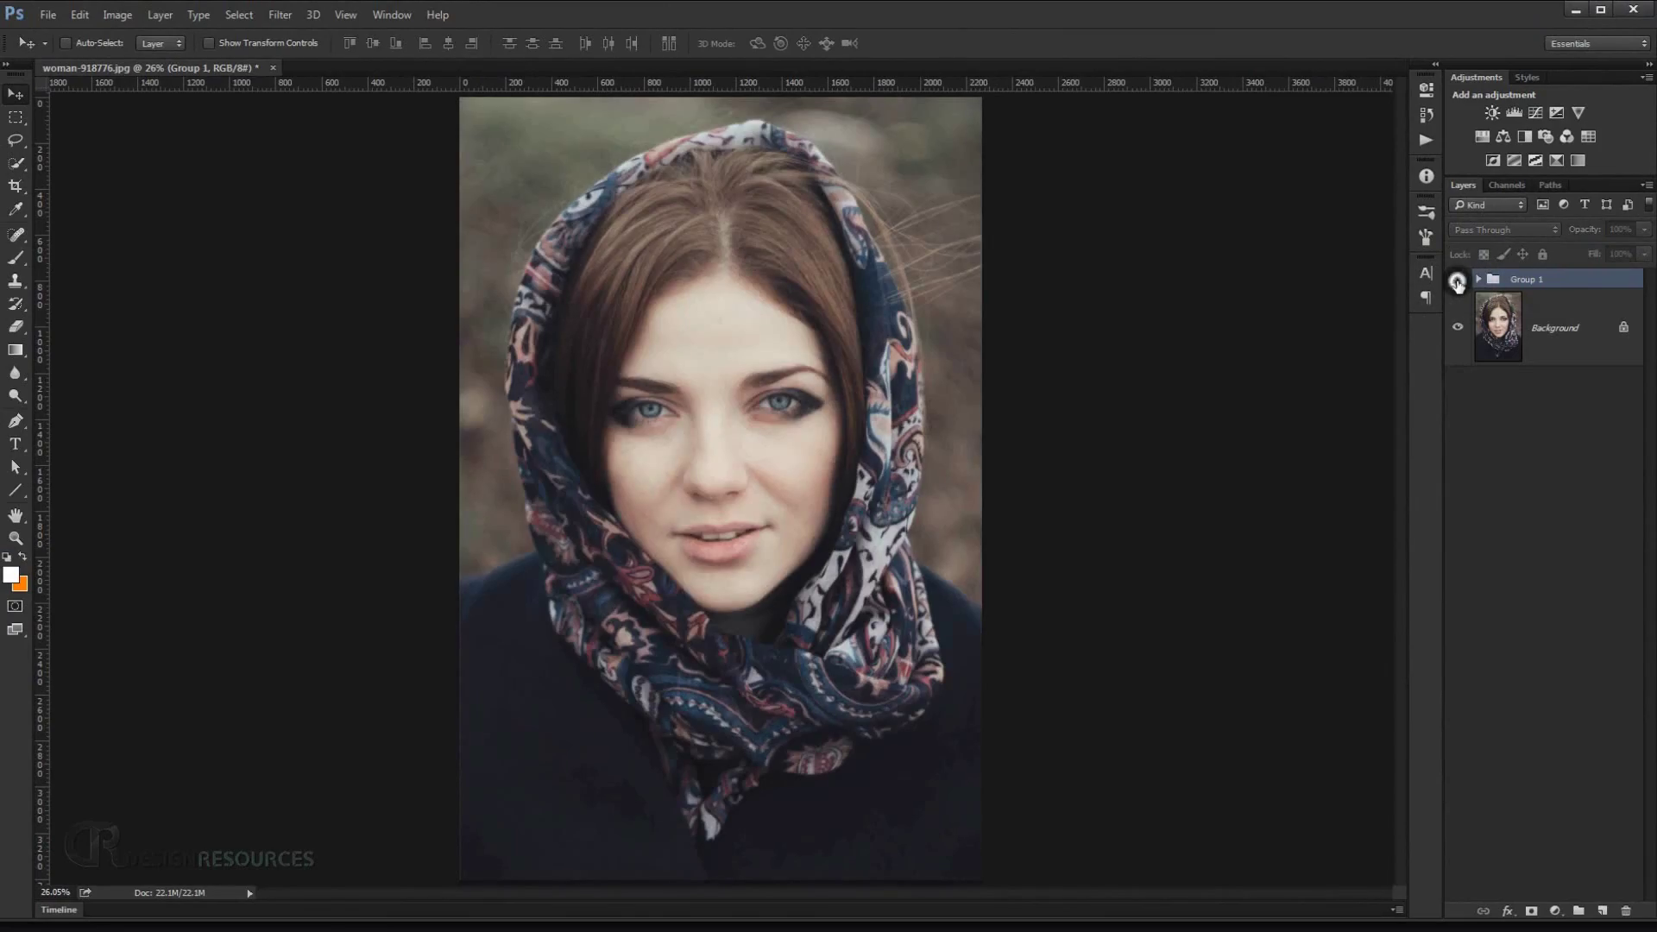